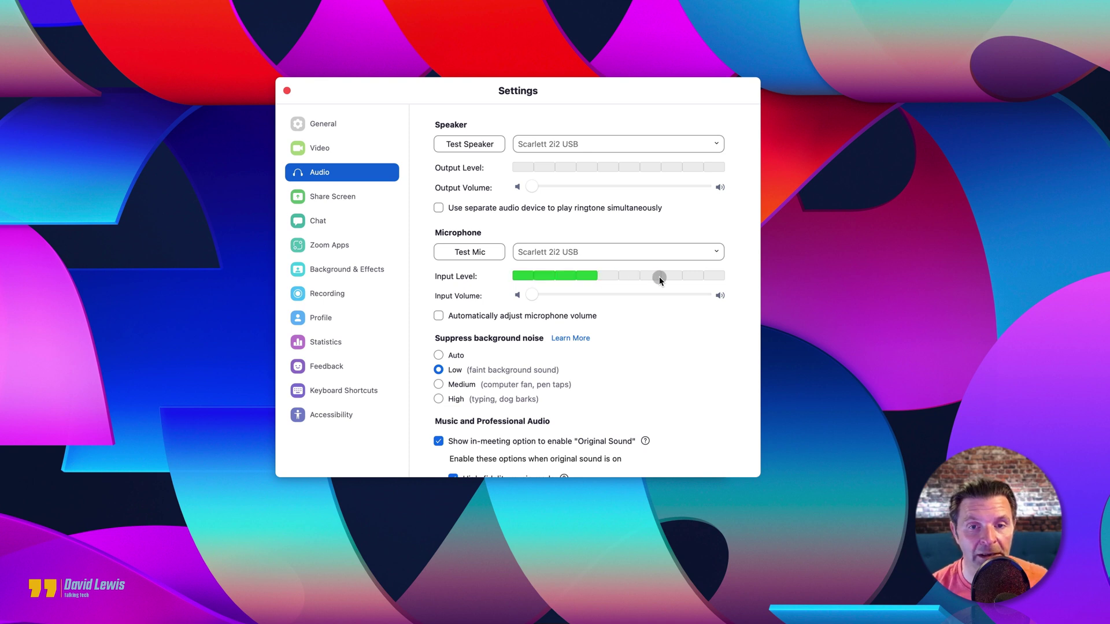
# Step: Examine Zoom's microphone, noise suppression, original sound and meeting-join audio settings, down to the advanced audio options
pyautogui.moveTo(654, 295); pyautogui.dragTo(627, 296)
pyautogui.click(438, 318)
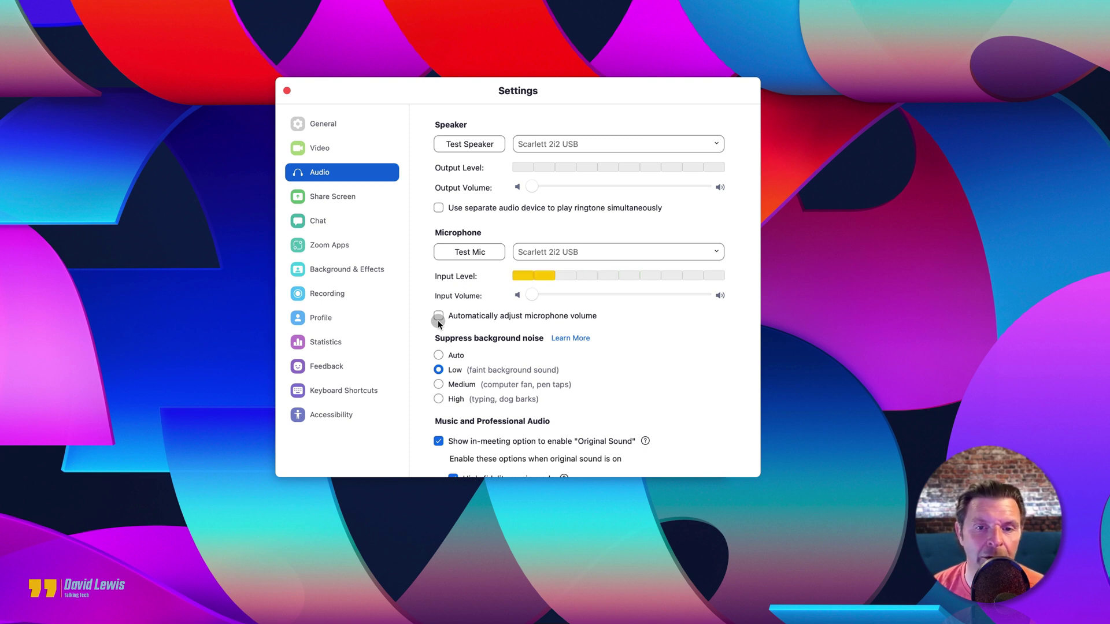
pyautogui.scroll(-1, 569, 396)
pyautogui.scroll(-3, 570, 398)
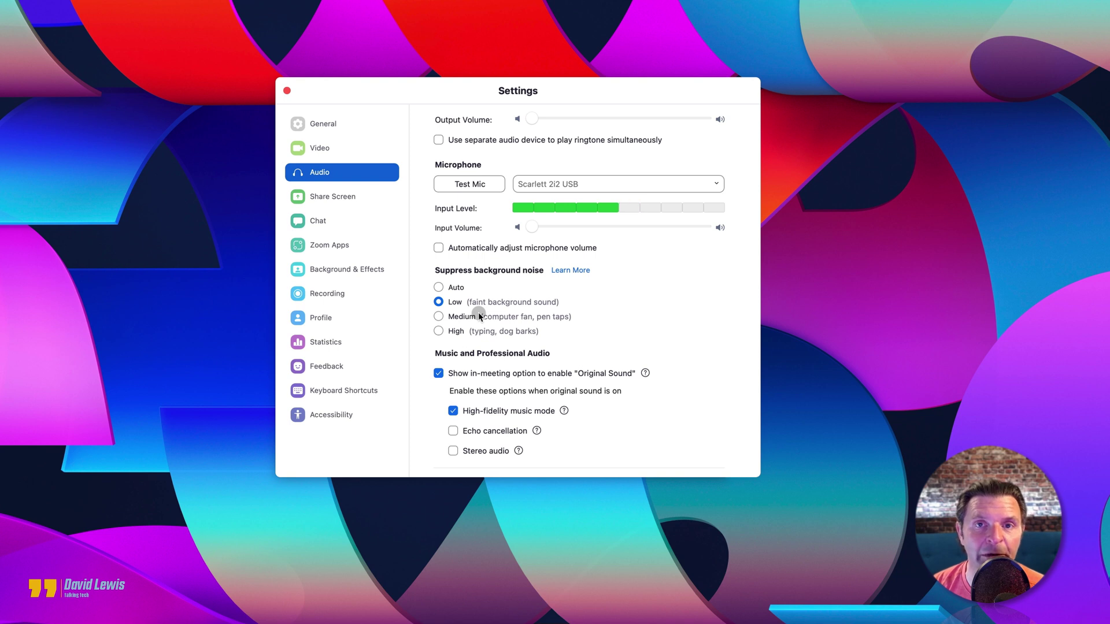
pyautogui.scroll(-3, 456, 315)
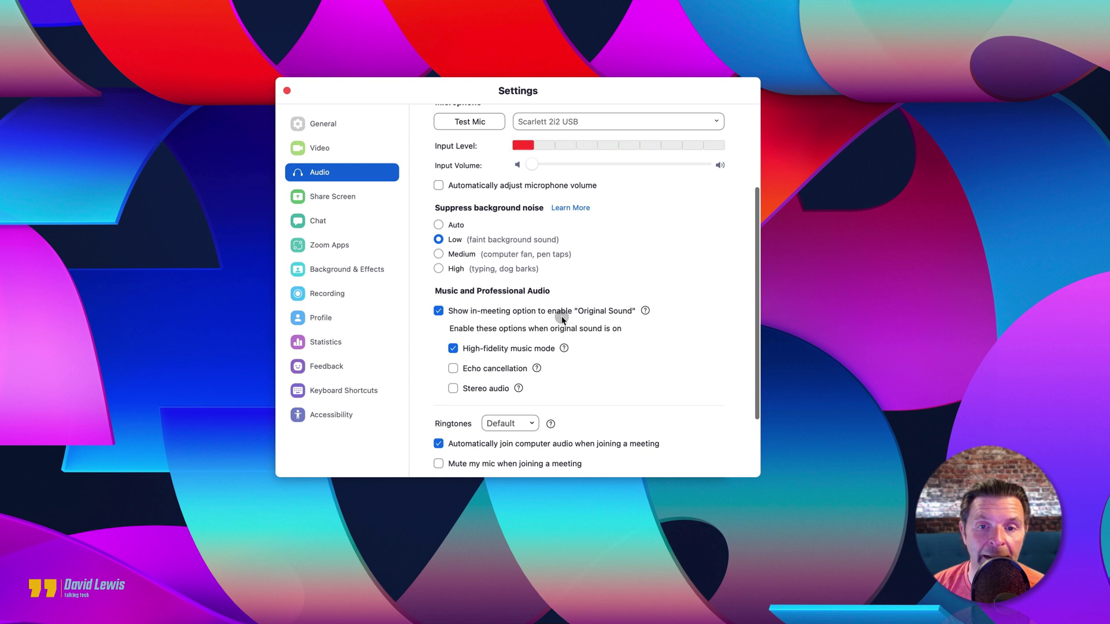
pyautogui.moveTo(616, 315)
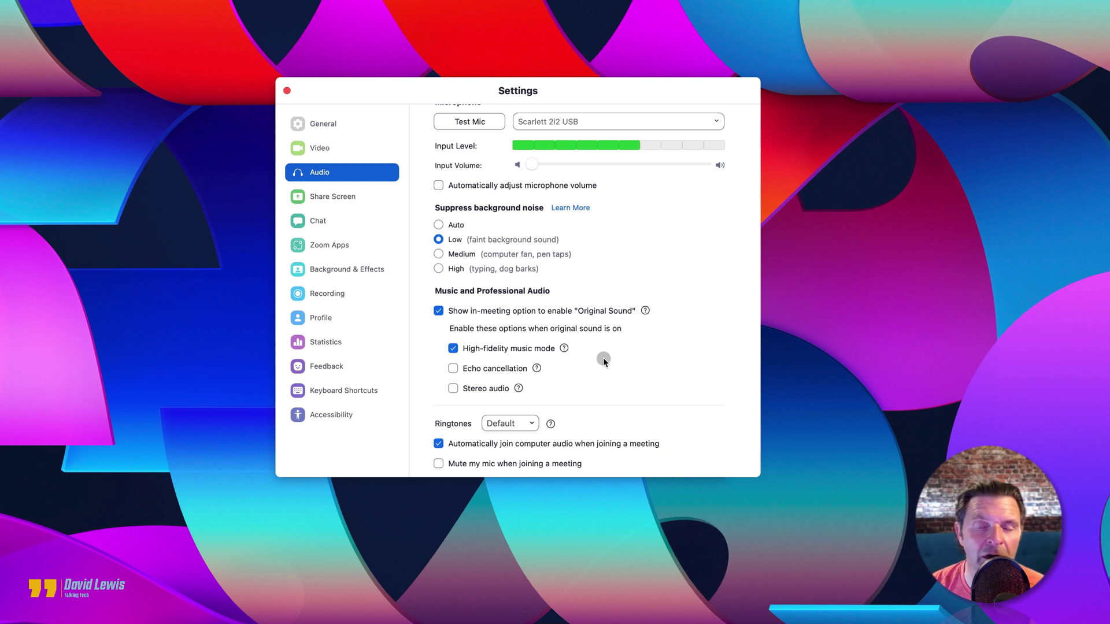
pyautogui.scroll(-3, 650, 368)
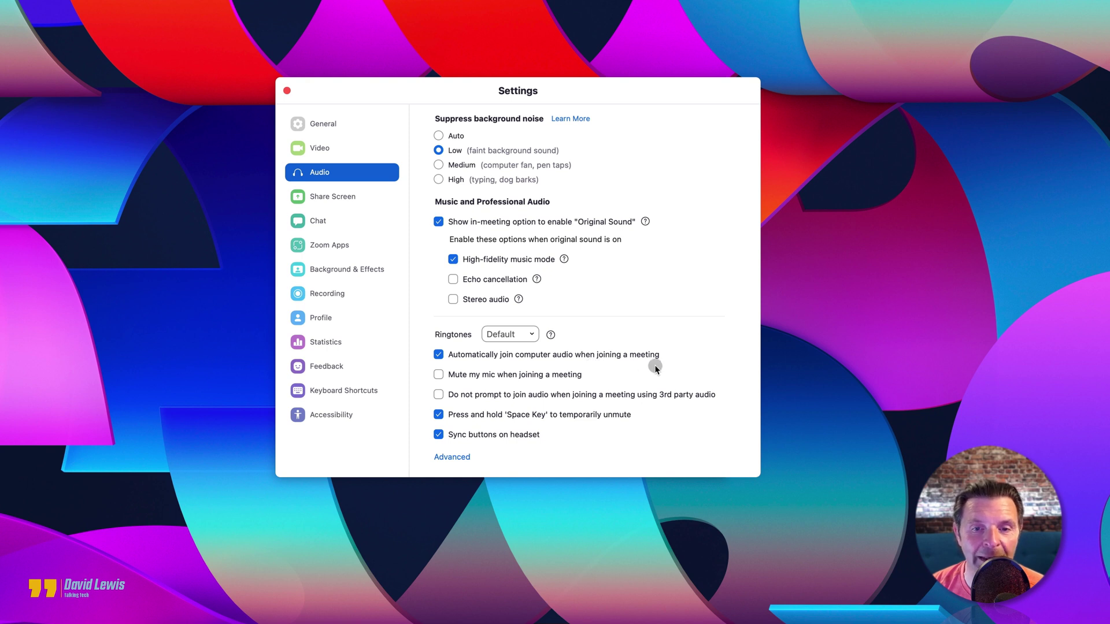
pyautogui.scroll(-1, 599, 442)
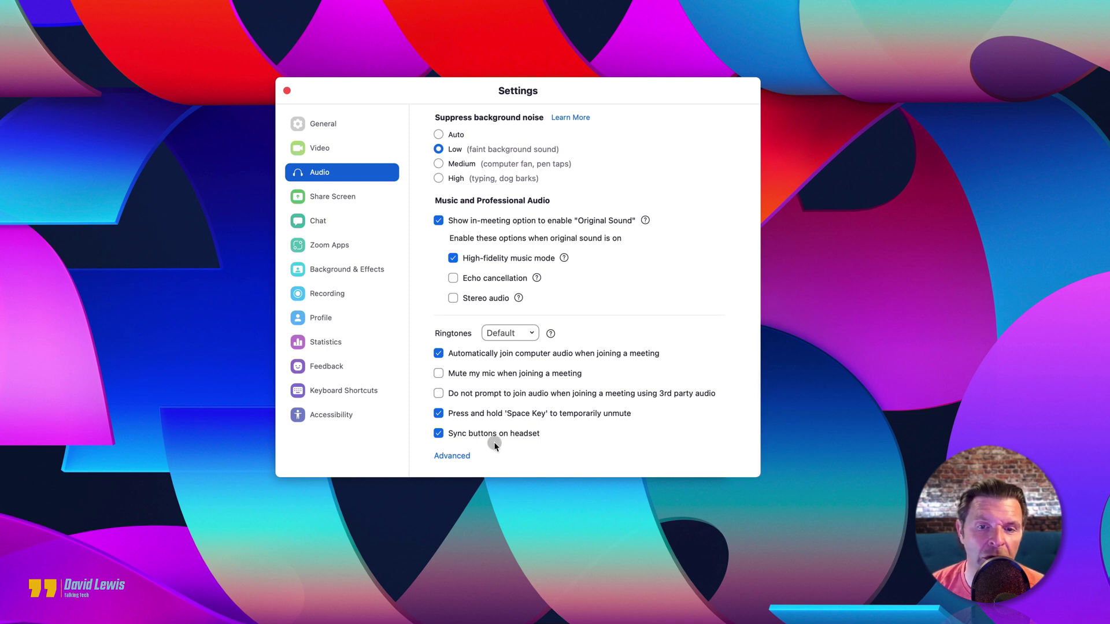
pyautogui.scroll(1, 490, 445)
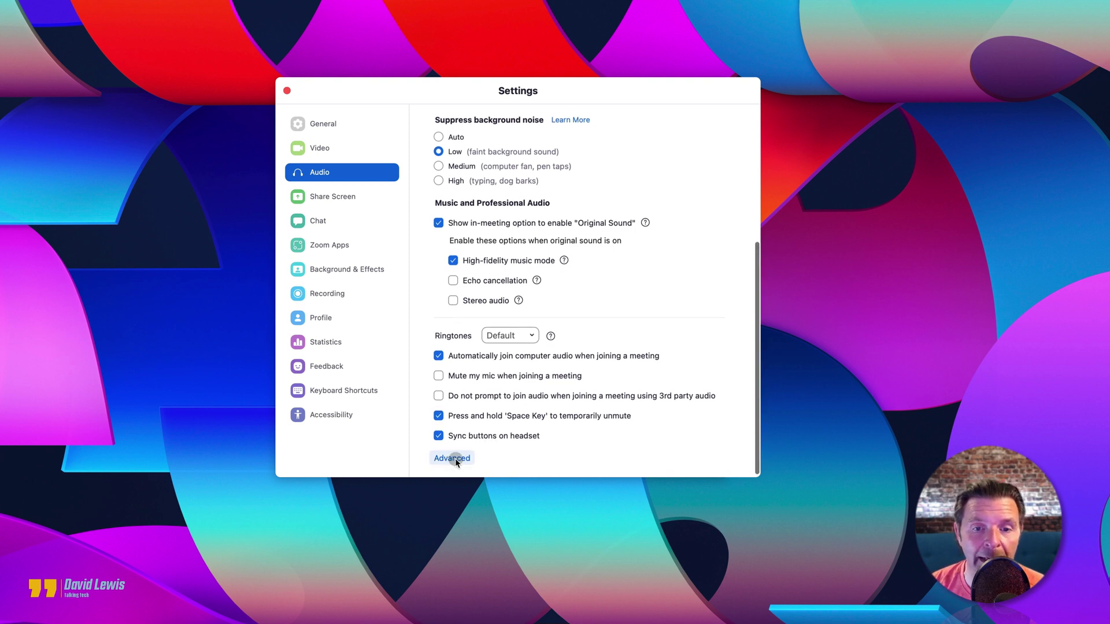
pyautogui.click(455, 458)
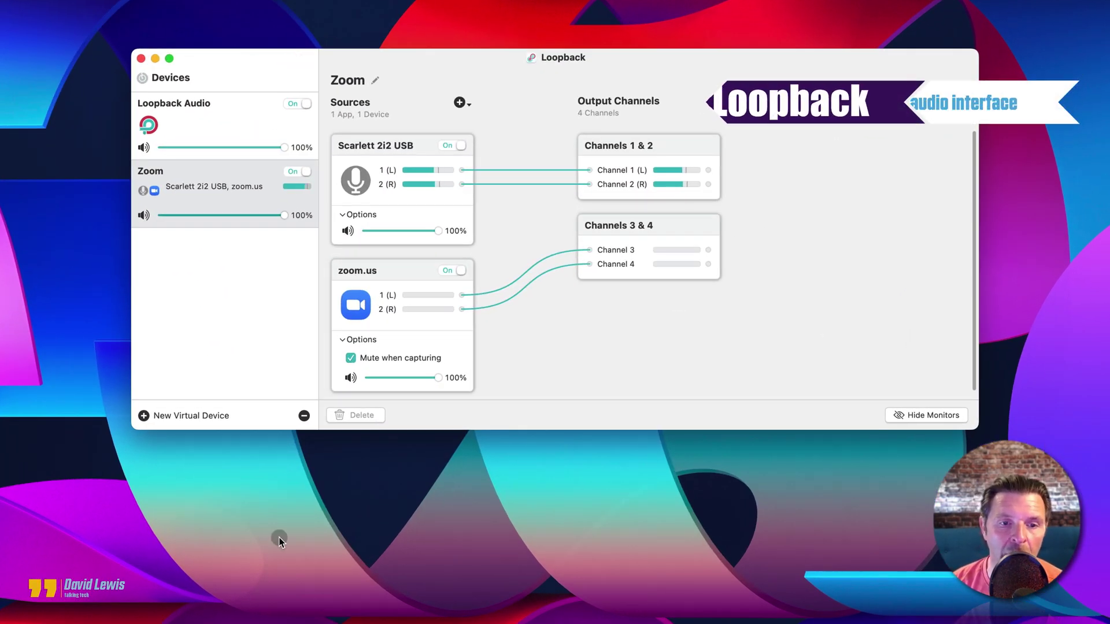
# Step: Create a new virtual device in Loopback and replace its Pass-Thru source with the Scarlett 2i2 USB audio device
pyautogui.click(143, 416)
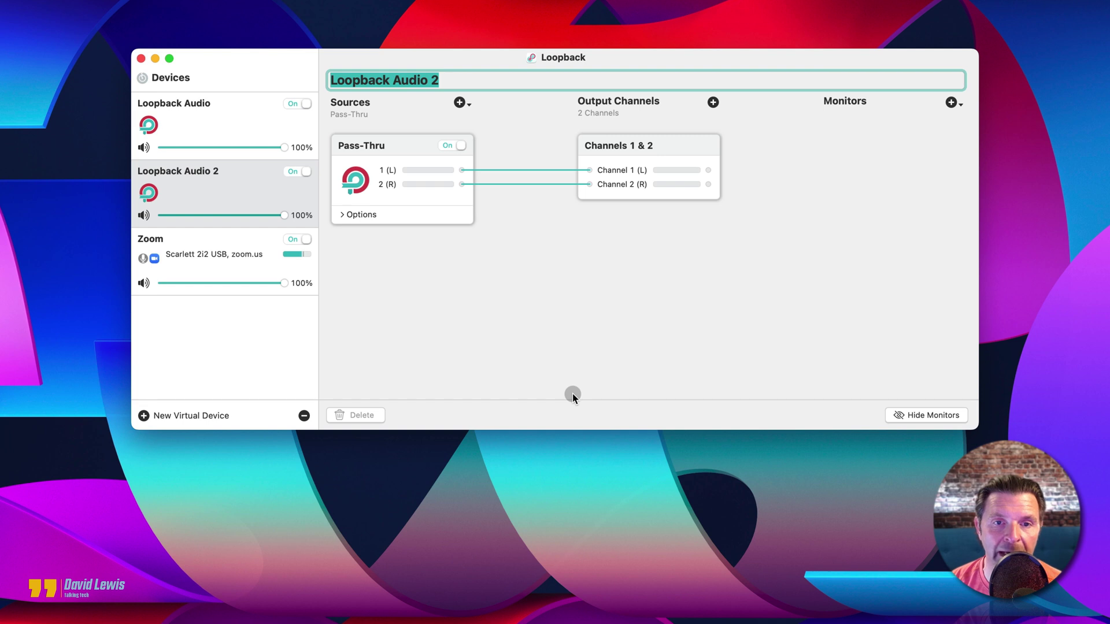
pyautogui.click(410, 147)
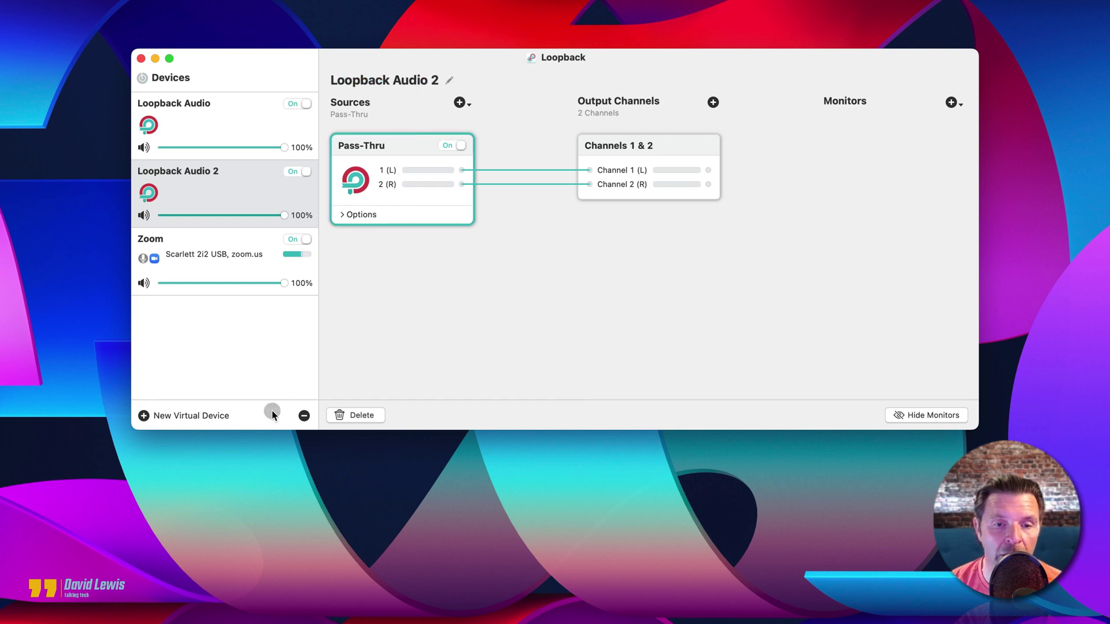
pyautogui.click(351, 415)
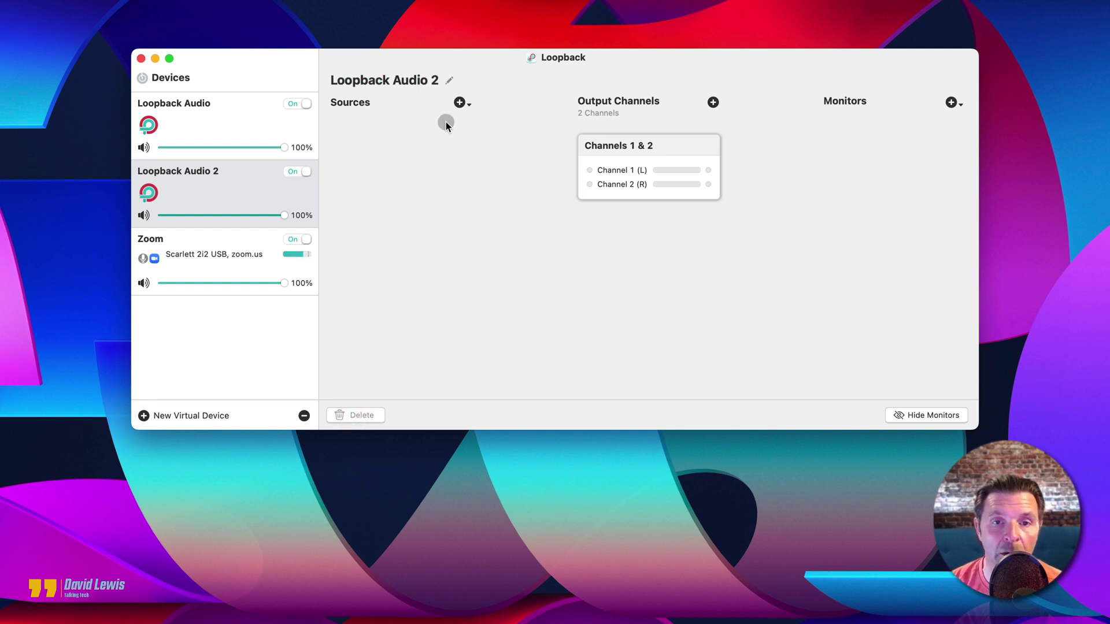
pyautogui.click(468, 104)
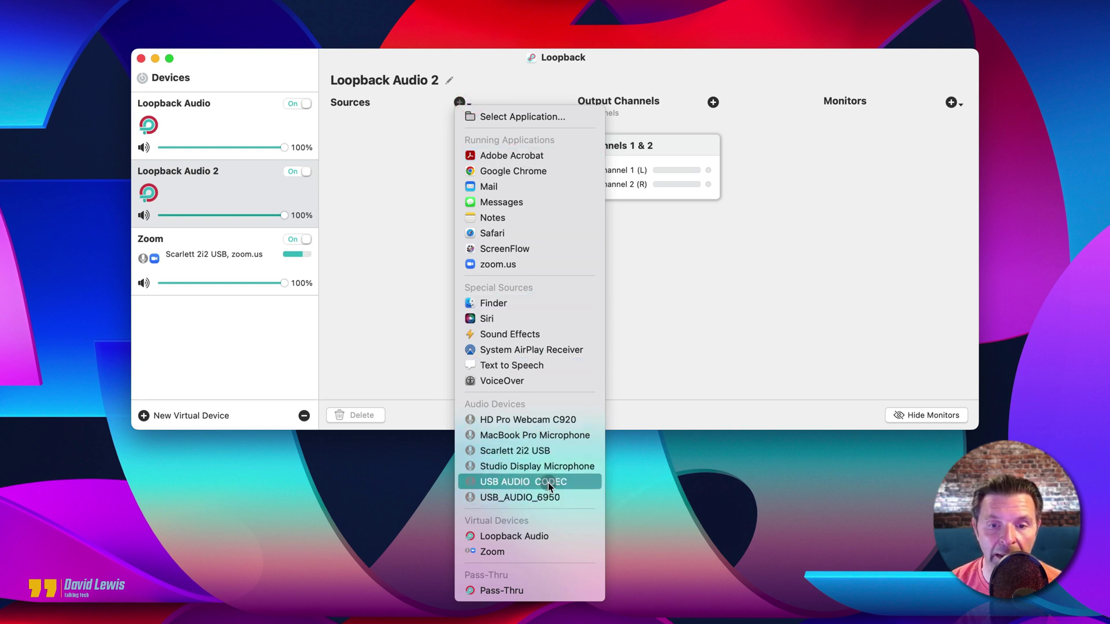
pyautogui.click(540, 457)
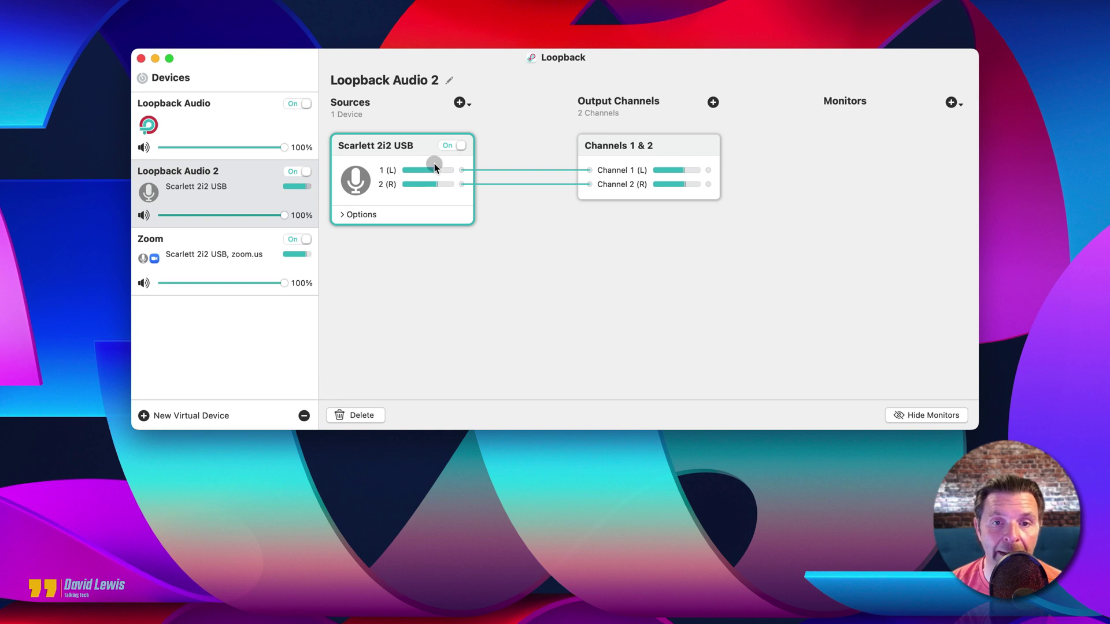
# Step: Add zoom.us as a second source and add output channels 3 & 4 to the new virtual device
pyautogui.click(460, 102)
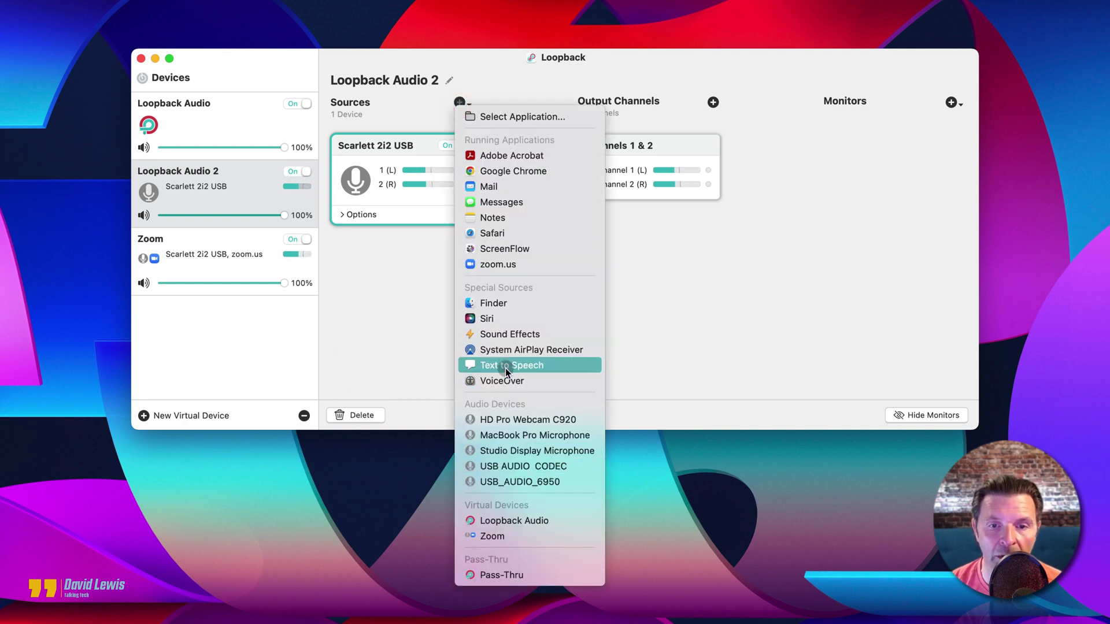
pyautogui.click(500, 268)
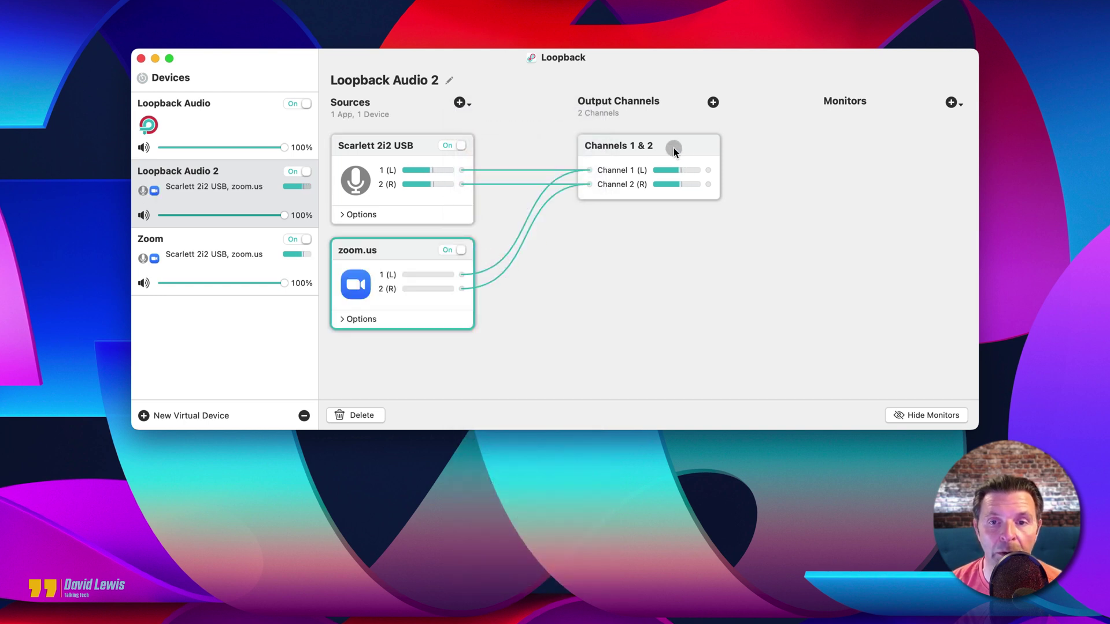
pyautogui.click(713, 103)
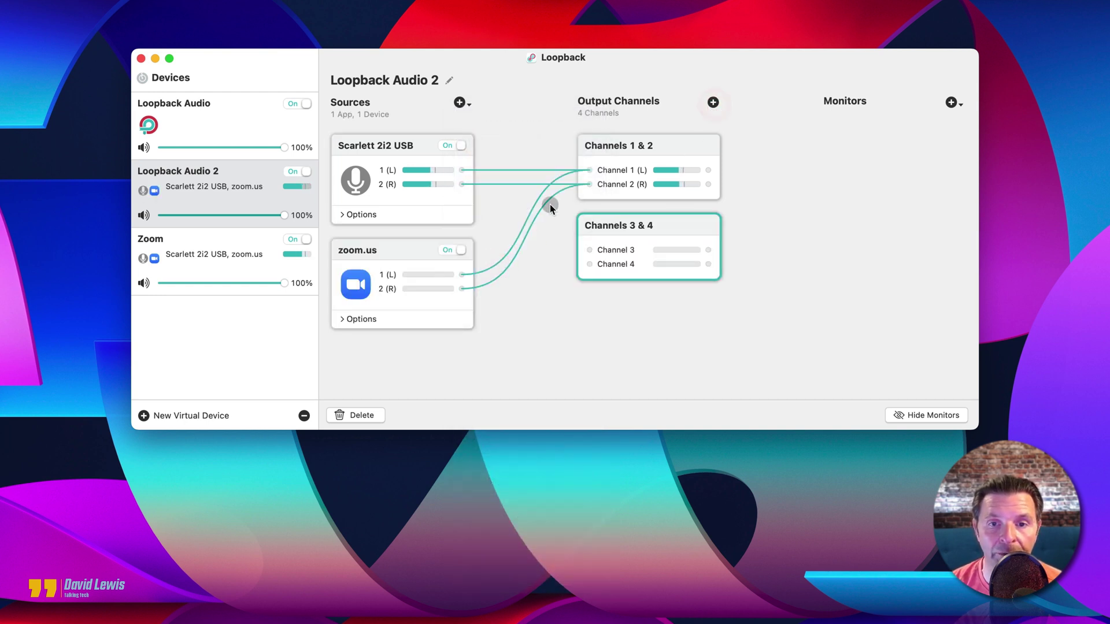
# Step: Remove the zoom.us connections to channels 1 and 2, and route its left output to channel 3 and right output to channel 4
pyautogui.click(526, 237)
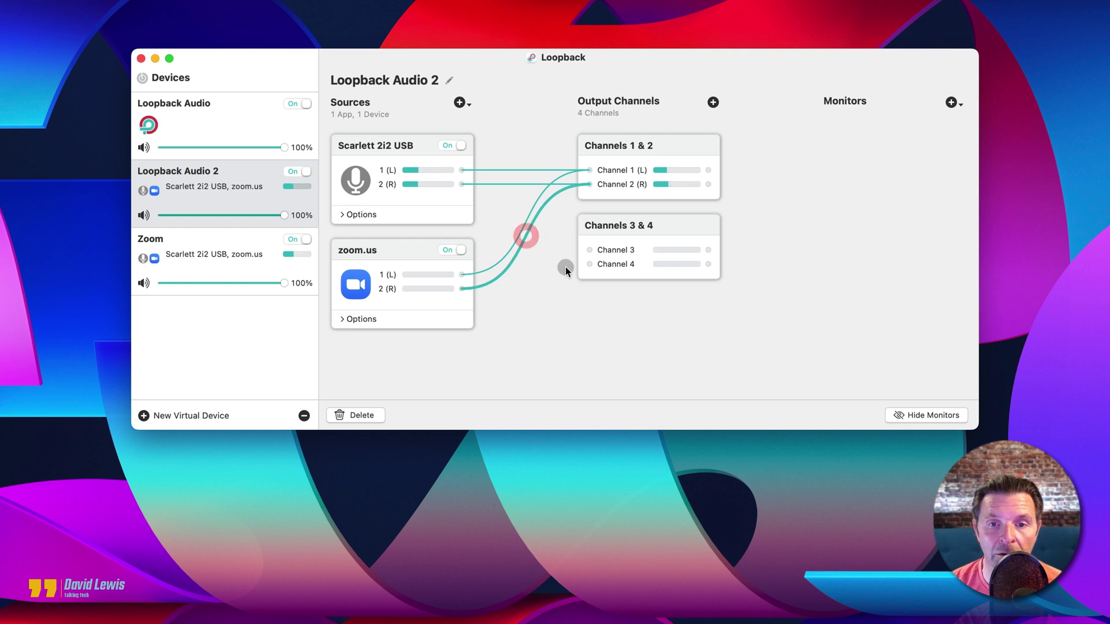
pyautogui.click(514, 260)
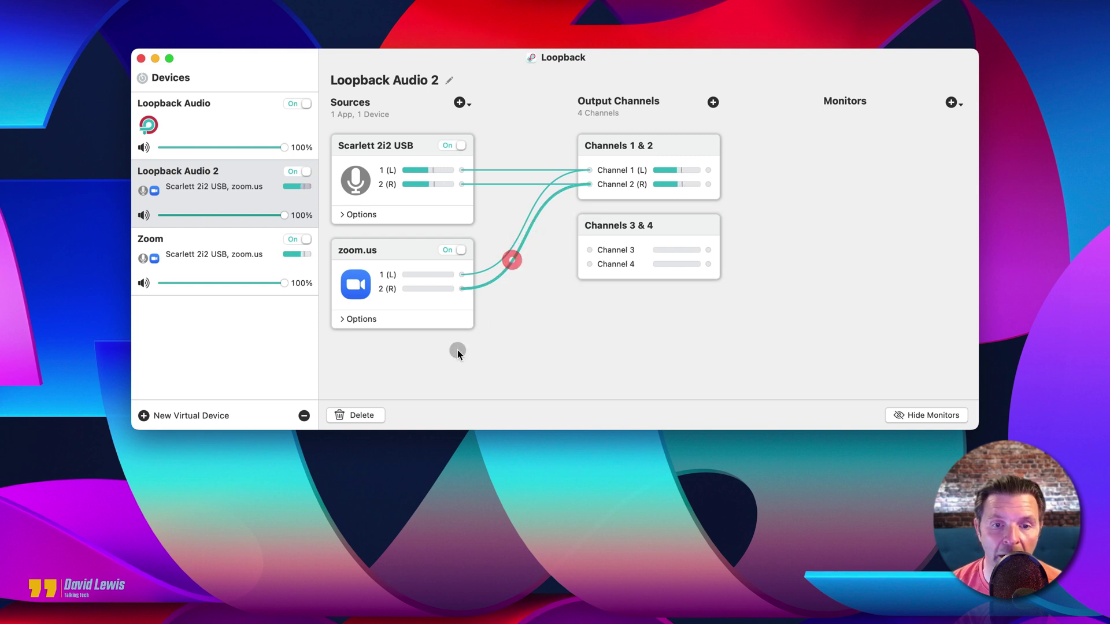
pyautogui.click(362, 415)
pyautogui.click(513, 247)
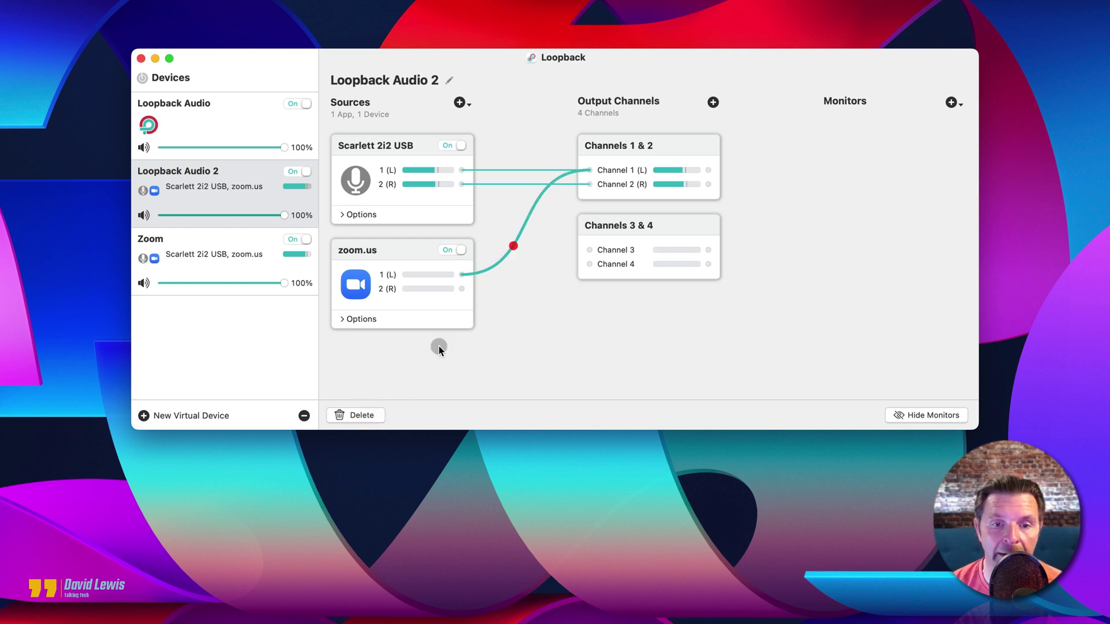
pyautogui.click(364, 415)
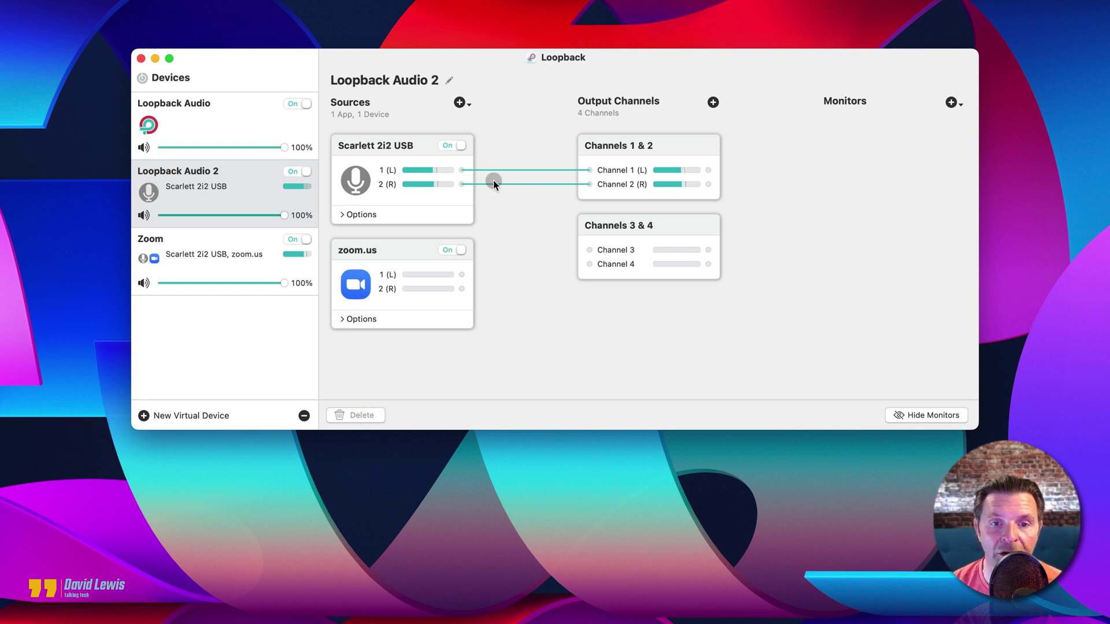
pyautogui.moveTo(463, 275); pyautogui.dragTo(594, 250)
pyautogui.moveTo(461, 288); pyautogui.dragTo(588, 265)
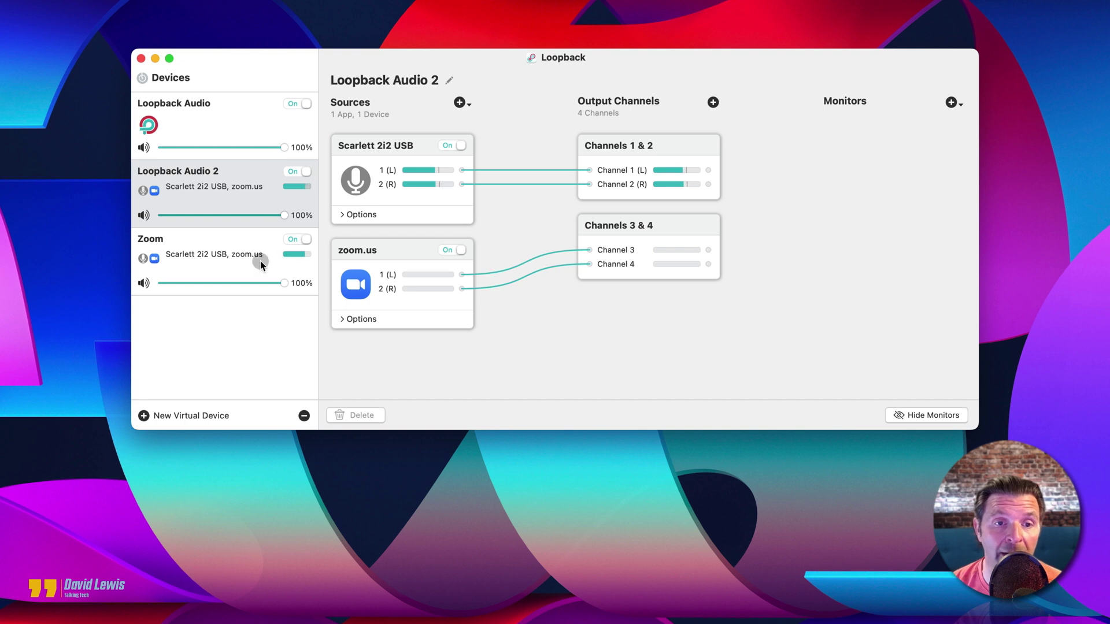
# Step: View the routing of the existing Loopback Audio and Zoom virtual devices
pyautogui.click(234, 107)
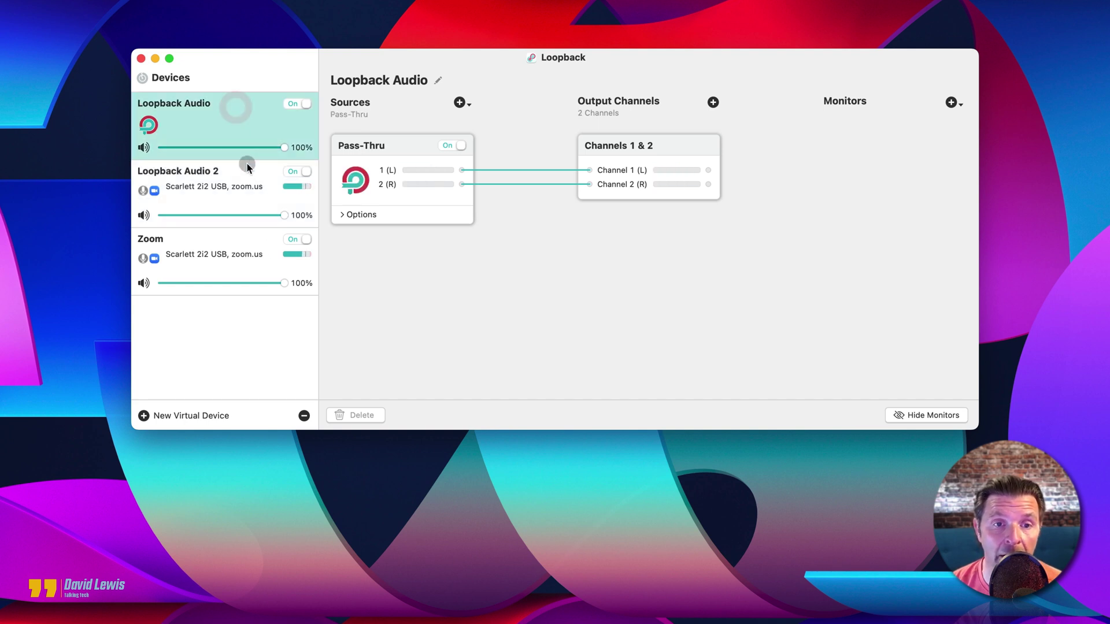
pyautogui.click(248, 245)
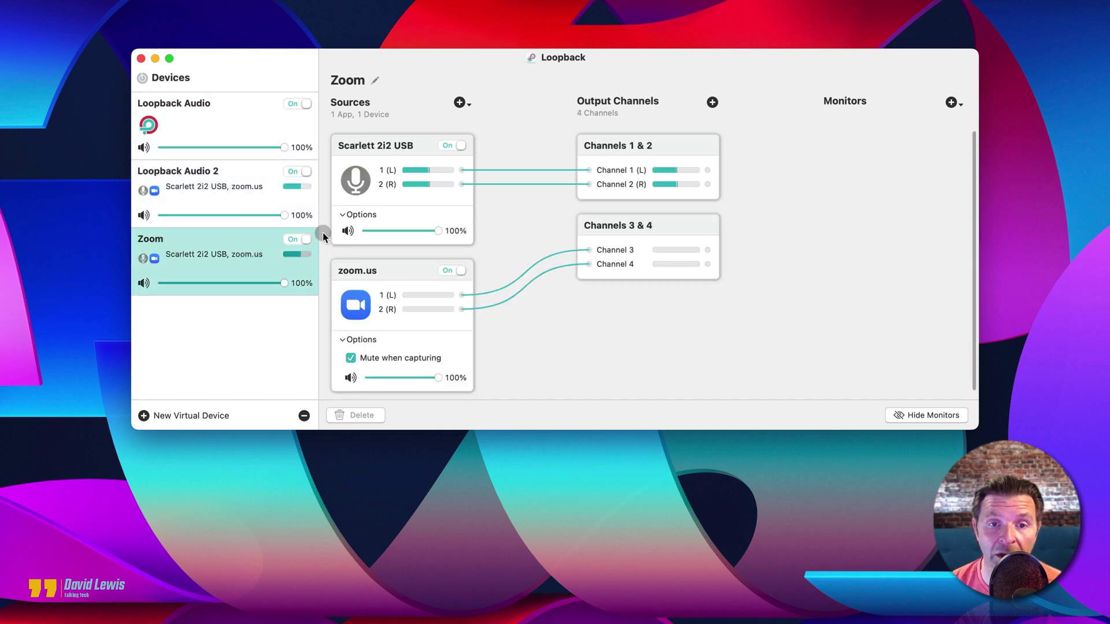
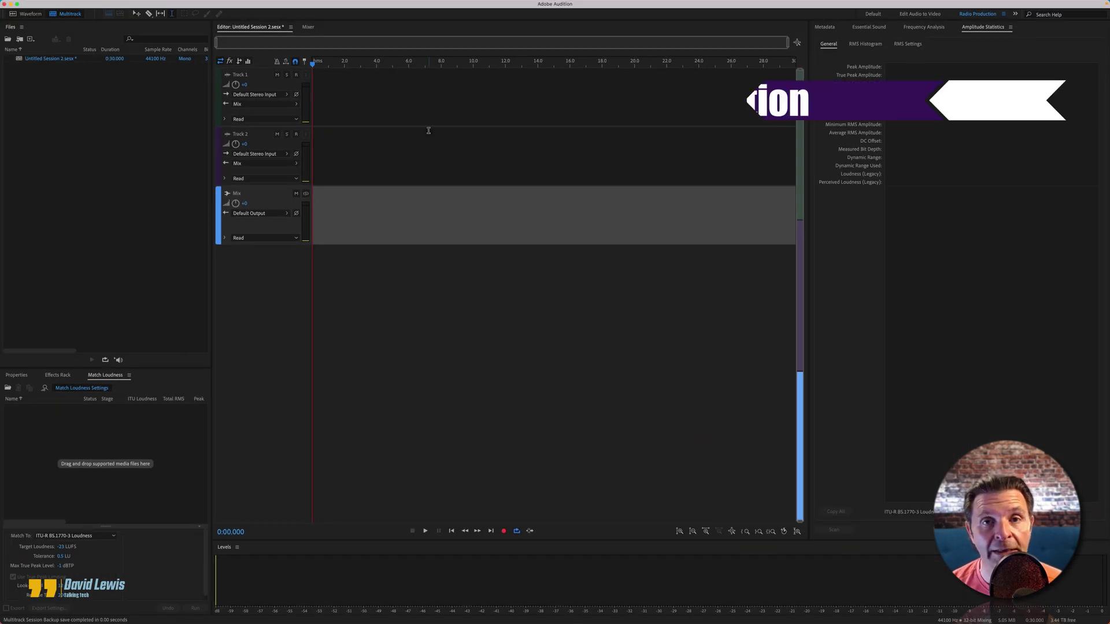
# Step: In the Adobe Audition multitrack session, rename Track 1 with the host's first name and Track 2 as GUEST
pyautogui.click(241, 75)
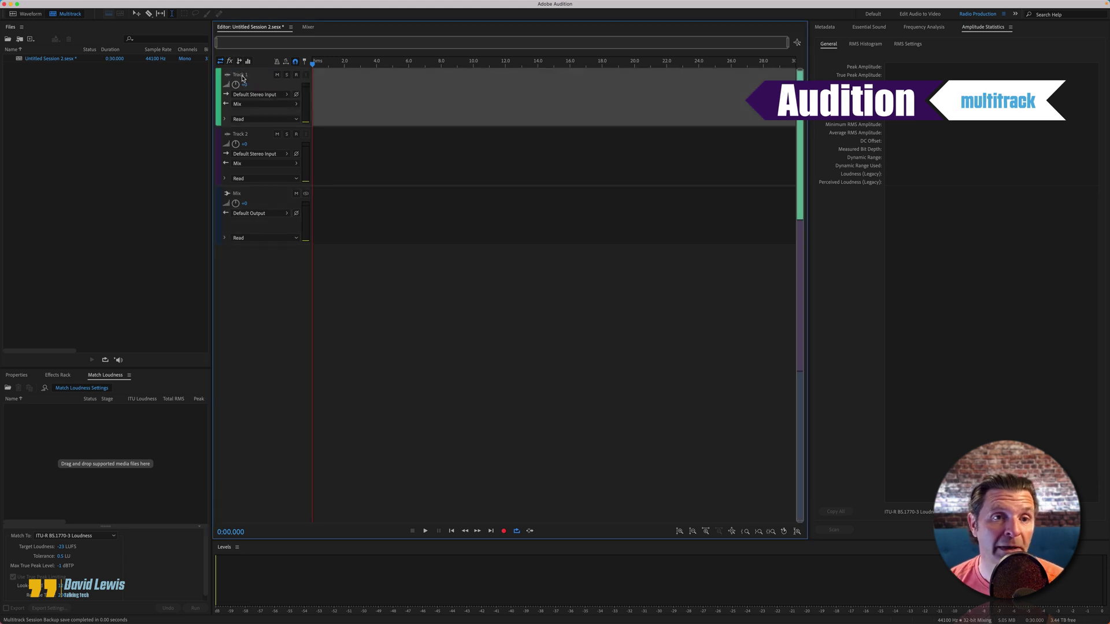
pyautogui.write('DAVID')
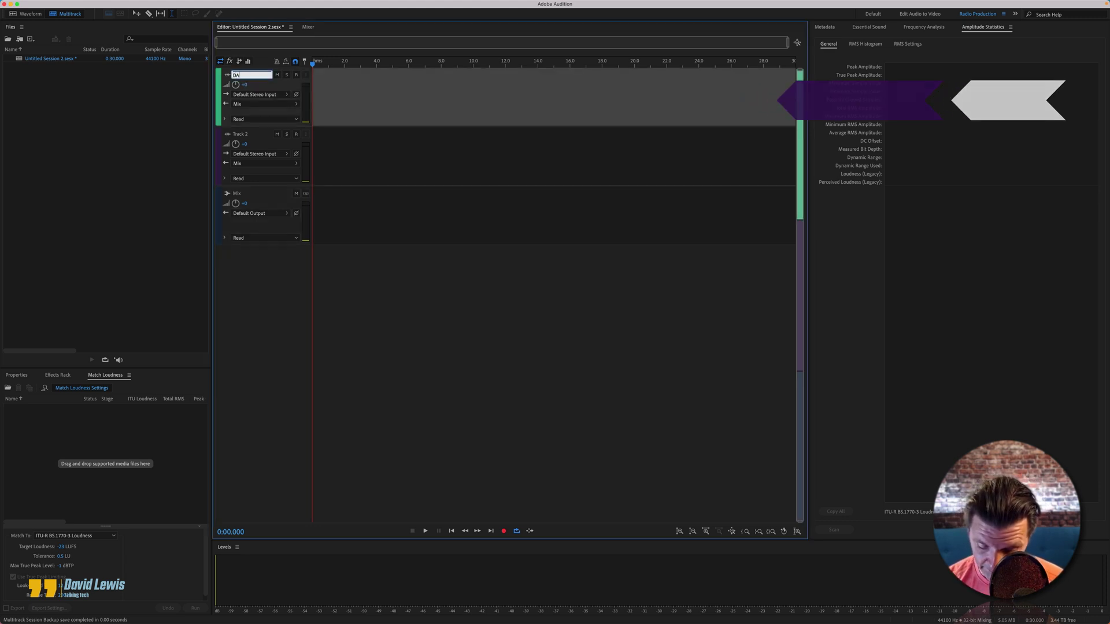
pyautogui.click(241, 134)
pyautogui.write('GUEST')
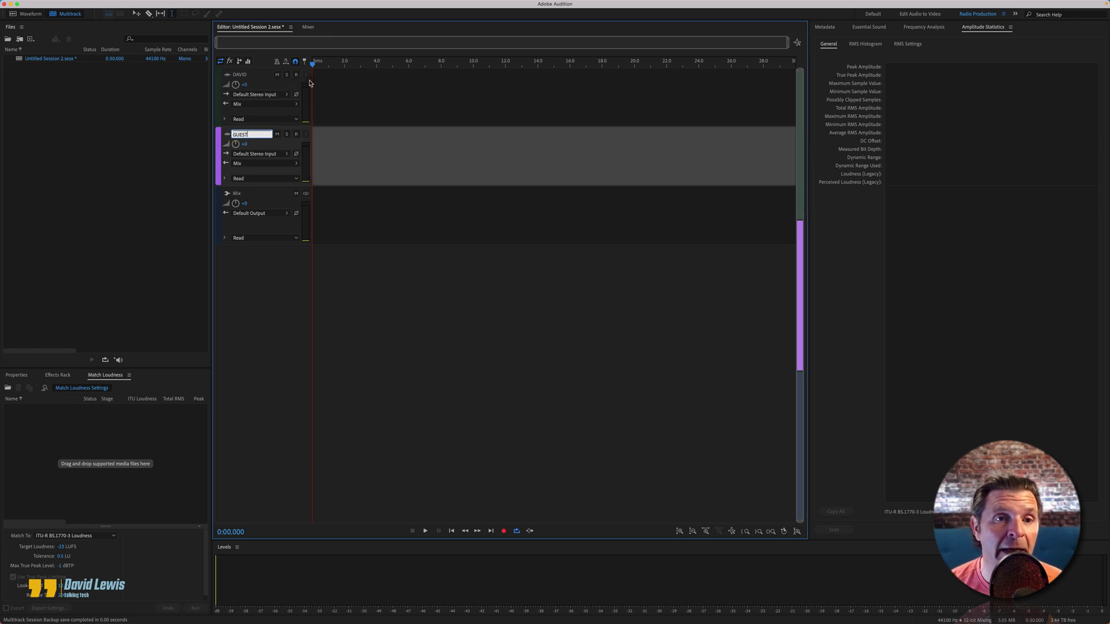
# Step: Set the host track's mono input to [01M] Zoom: In 1 and the GUEST track's mono input to [03M] Zoom: In 3
pyautogui.click(287, 96)
pyautogui.moveTo(327, 114)
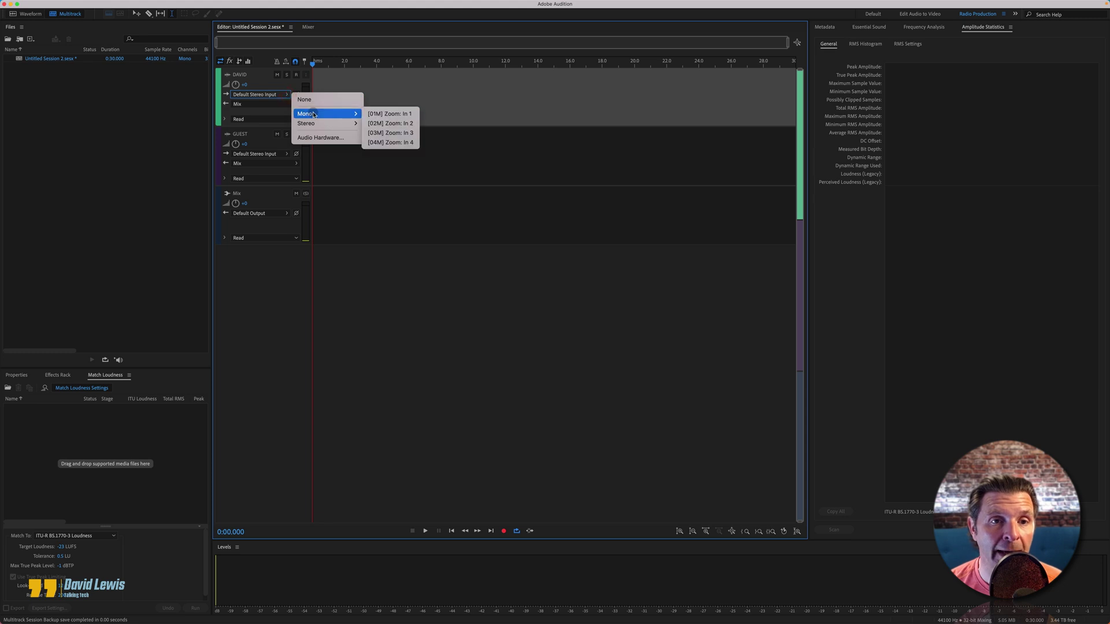
pyautogui.click(394, 115)
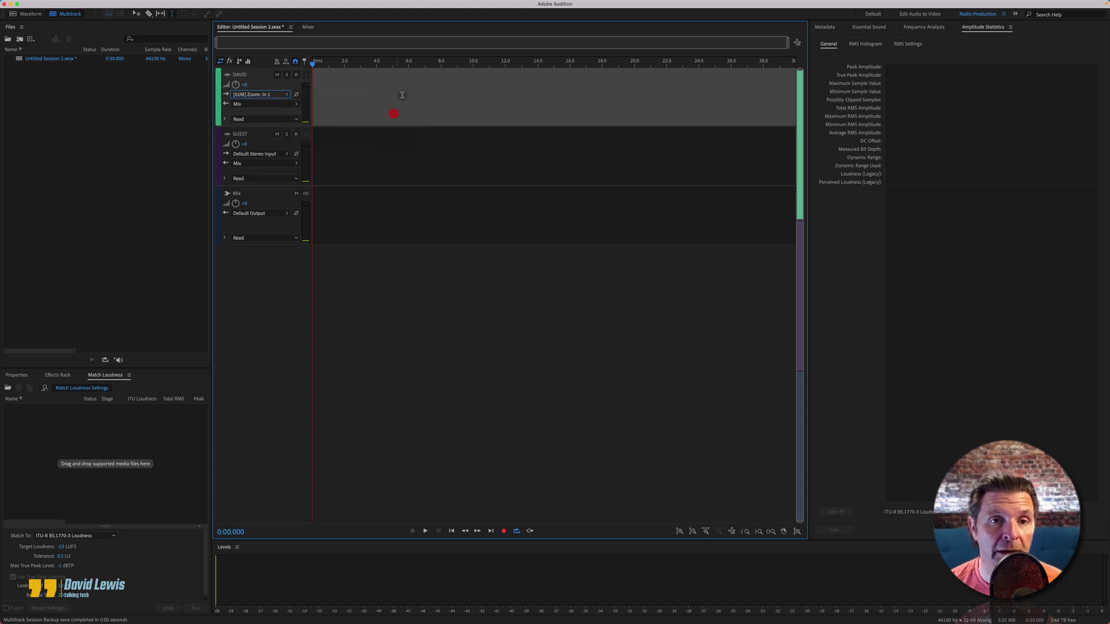
pyautogui.click(288, 155)
pyautogui.moveTo(324, 173)
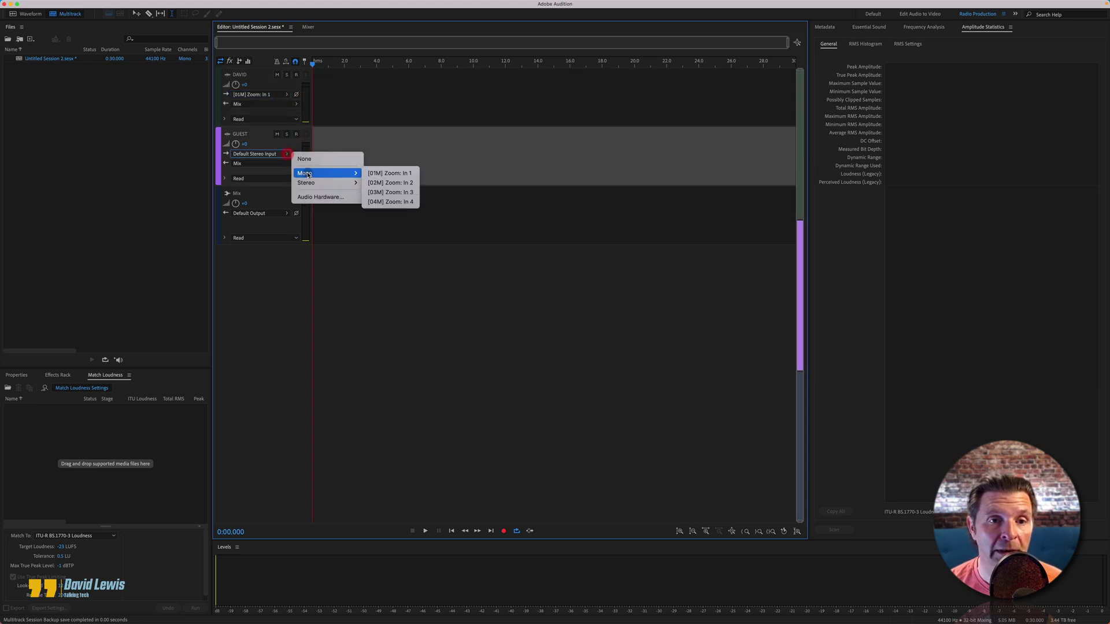
pyautogui.click(396, 192)
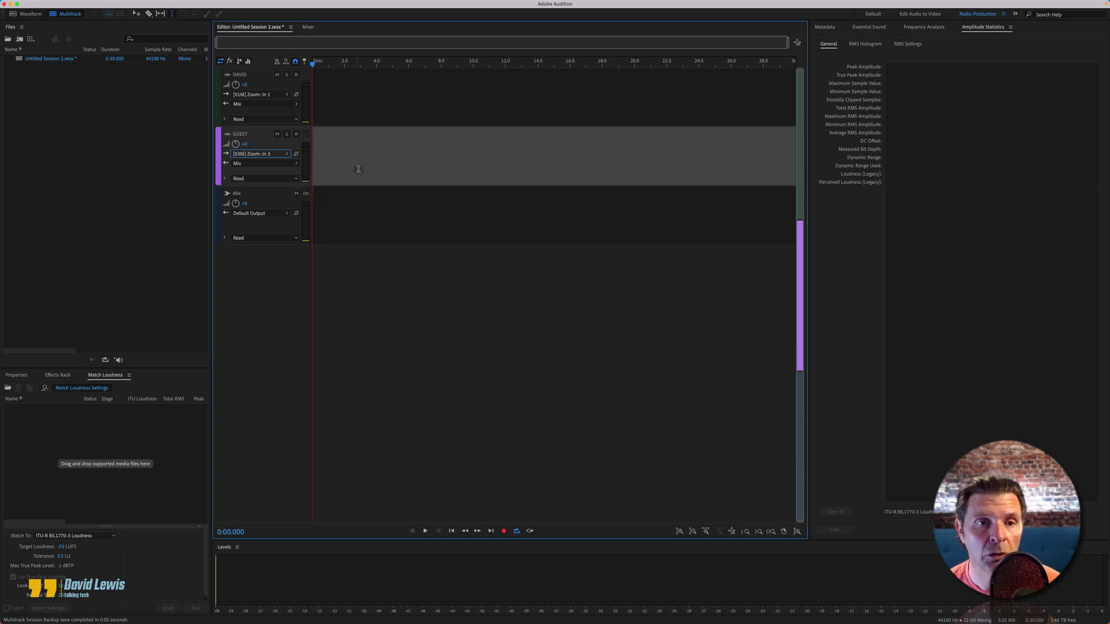
# Step: Arm the host and GUEST tracks for recording and increase the height of both tracks
pyautogui.click(296, 76)
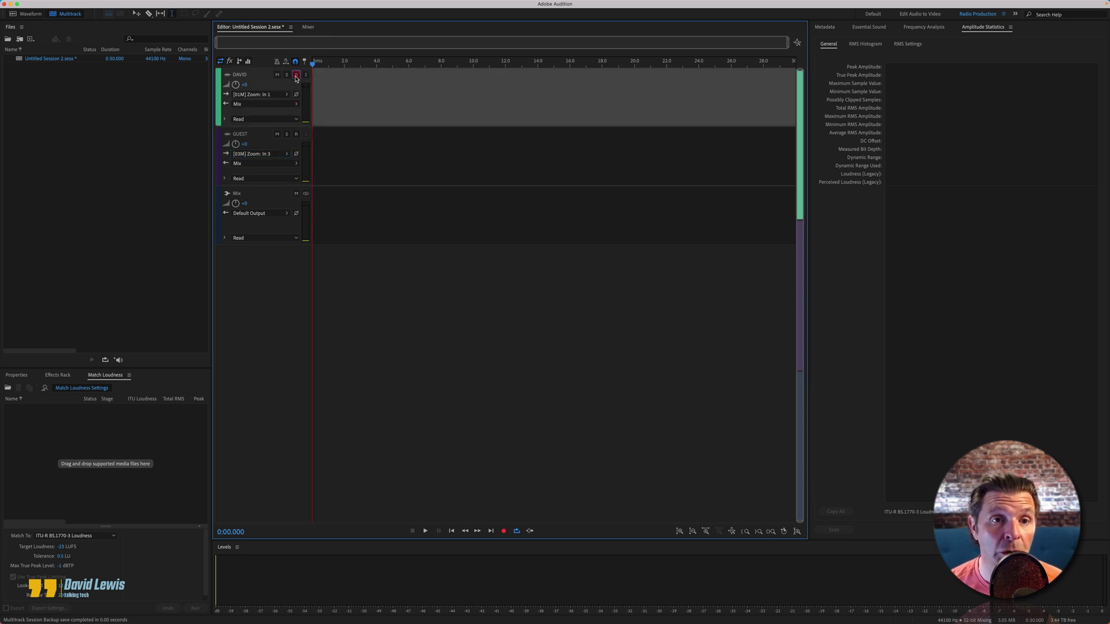
pyautogui.click(296, 135)
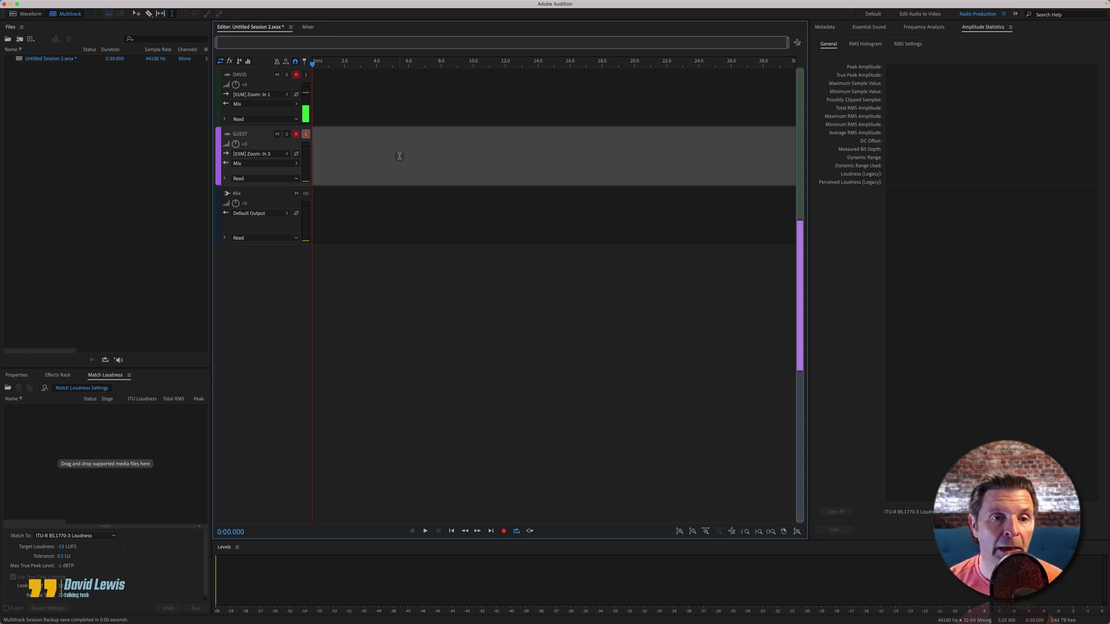
pyautogui.moveTo(275, 186); pyautogui.dragTo(275, 244)
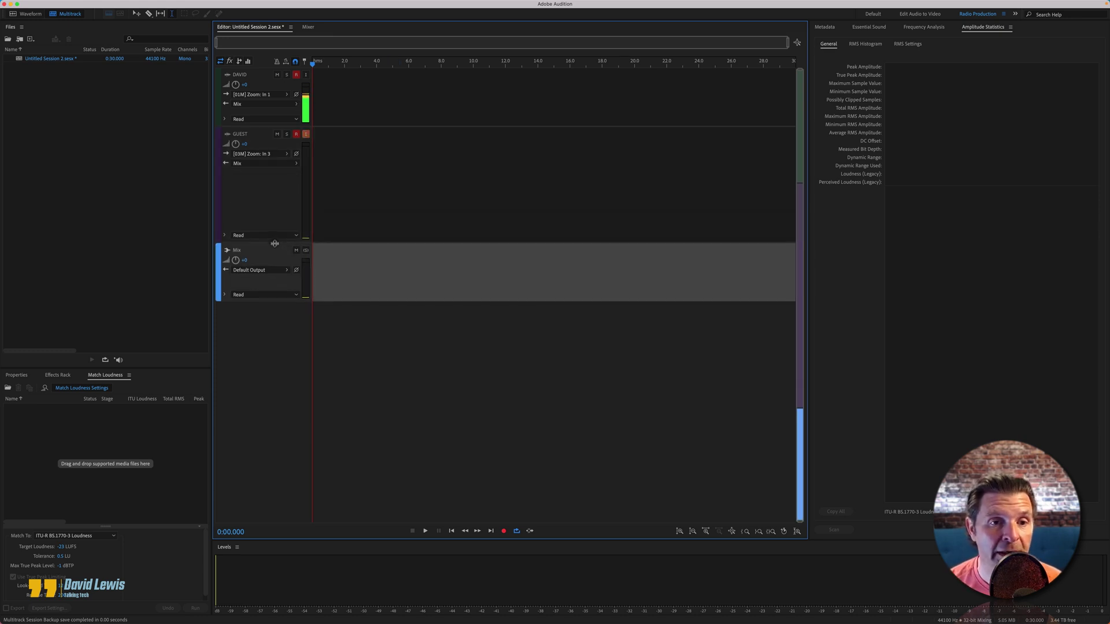
pyautogui.moveTo(275, 126); pyautogui.dragTo(274, 201)
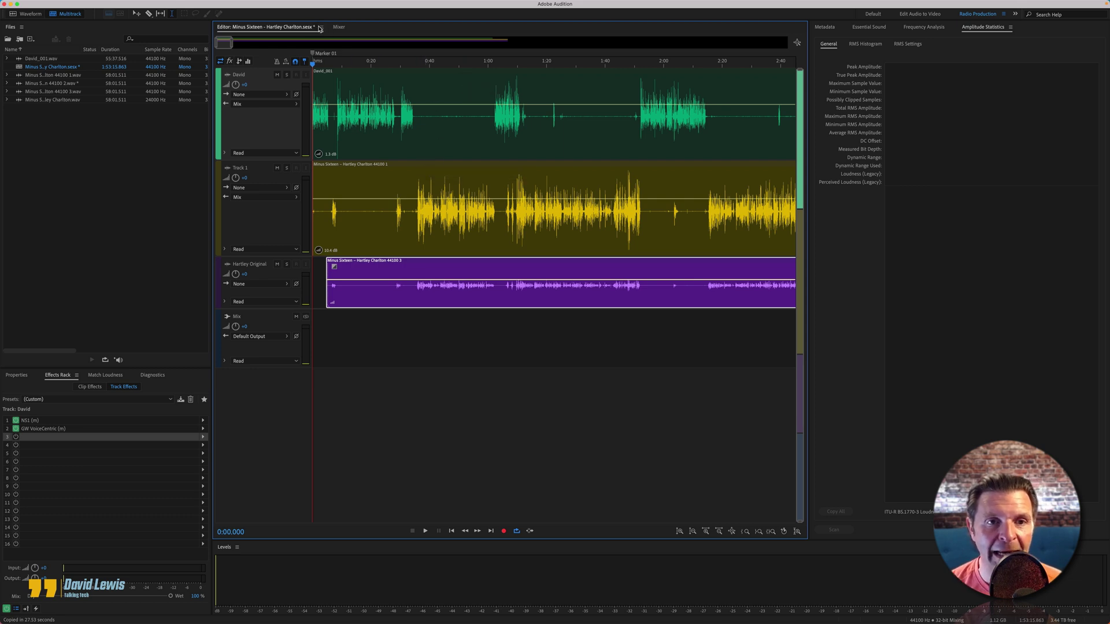
# Step: Mute Track 1 and the host track, and audition the original guest recording from about 0:43
pyautogui.click(277, 169)
pyautogui.click(277, 75)
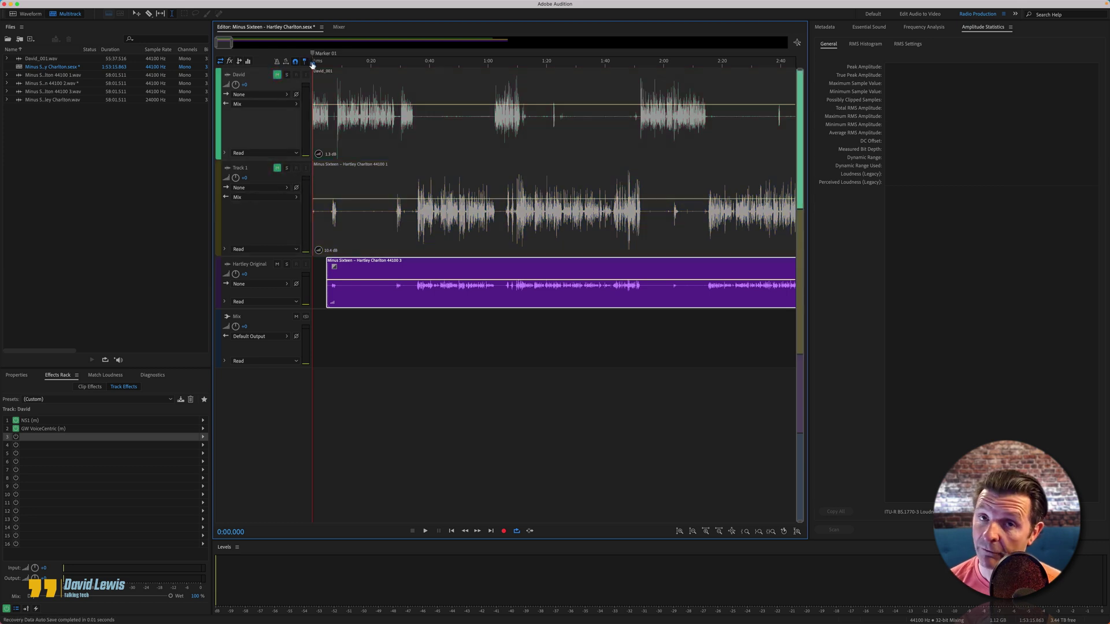
pyautogui.moveTo(313, 64); pyautogui.dragTo(438, 80)
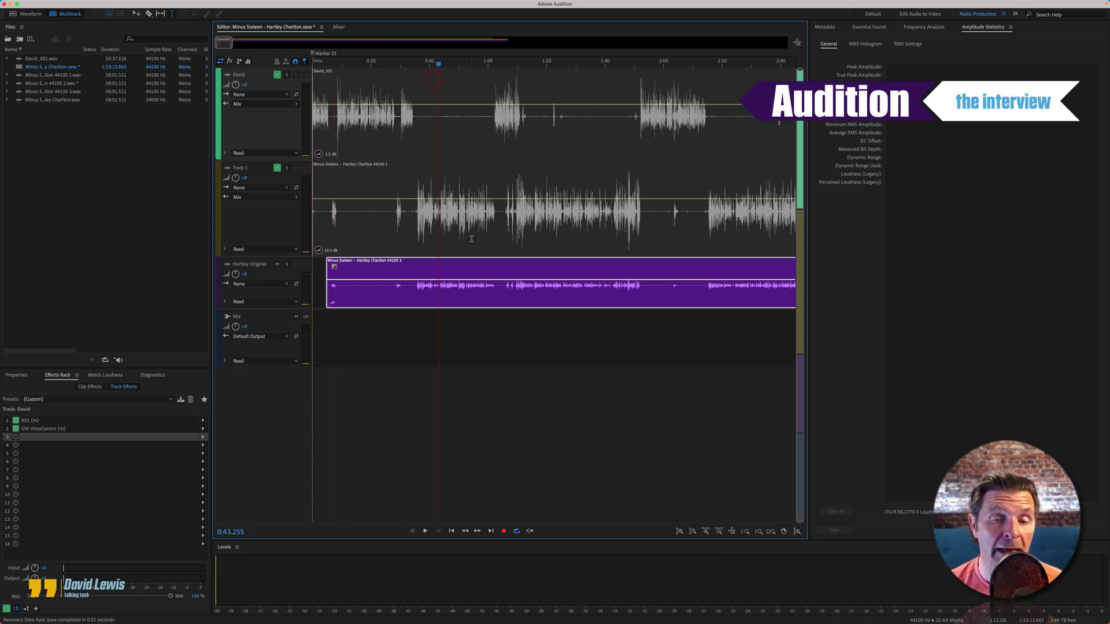
# Step: View the NS1 noise suppressor settings in the original guest track's effects rack
pyautogui.click(261, 276)
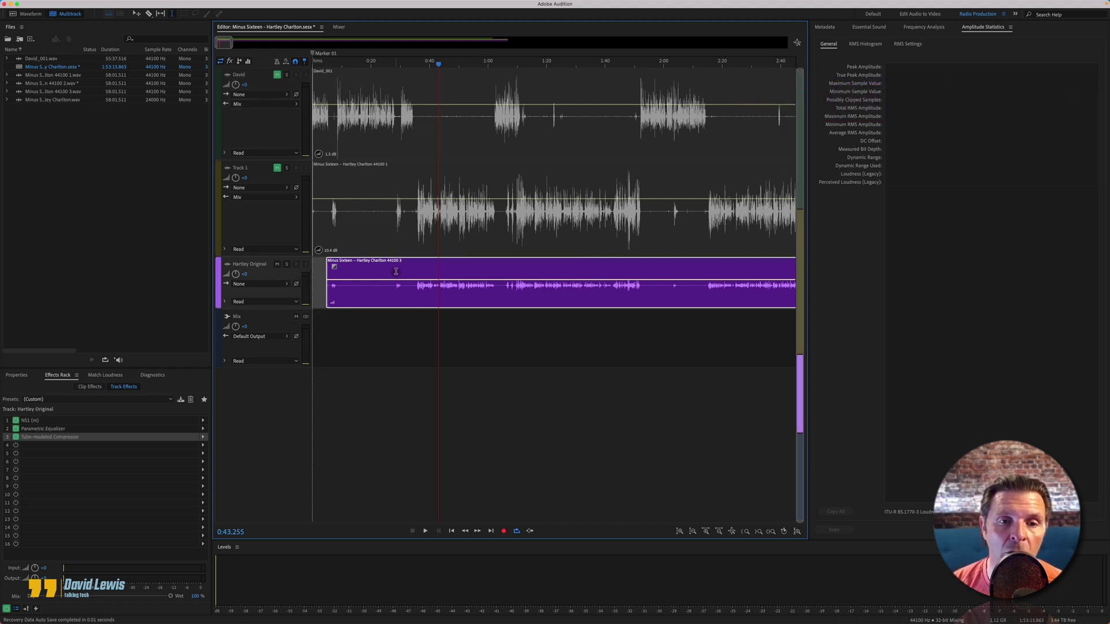
pyautogui.click(105, 422)
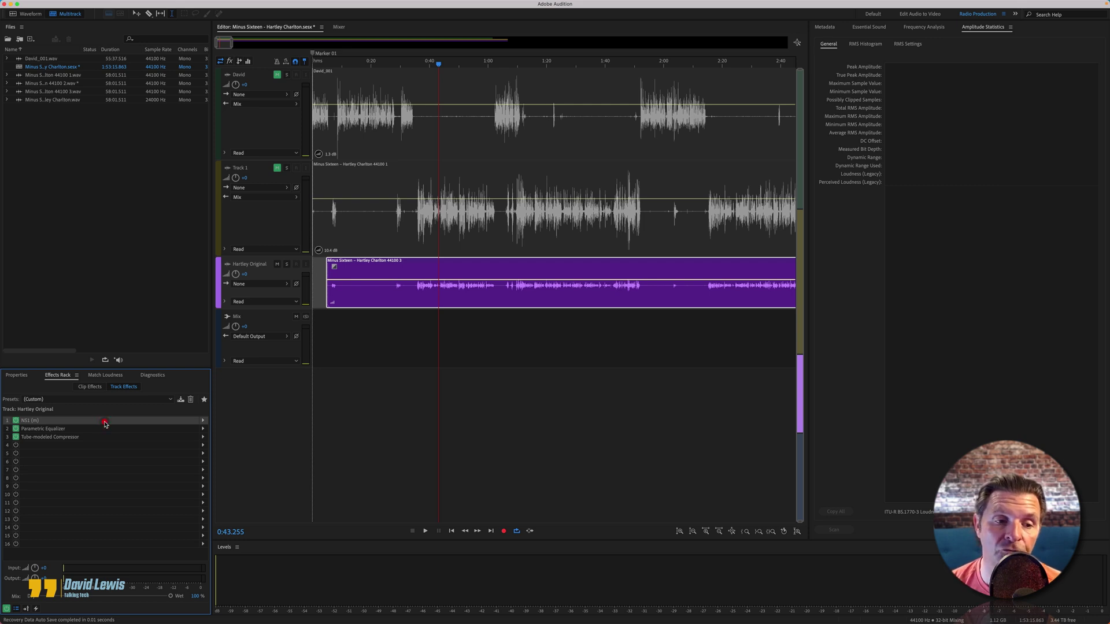
pyautogui.doubleClick(104, 422)
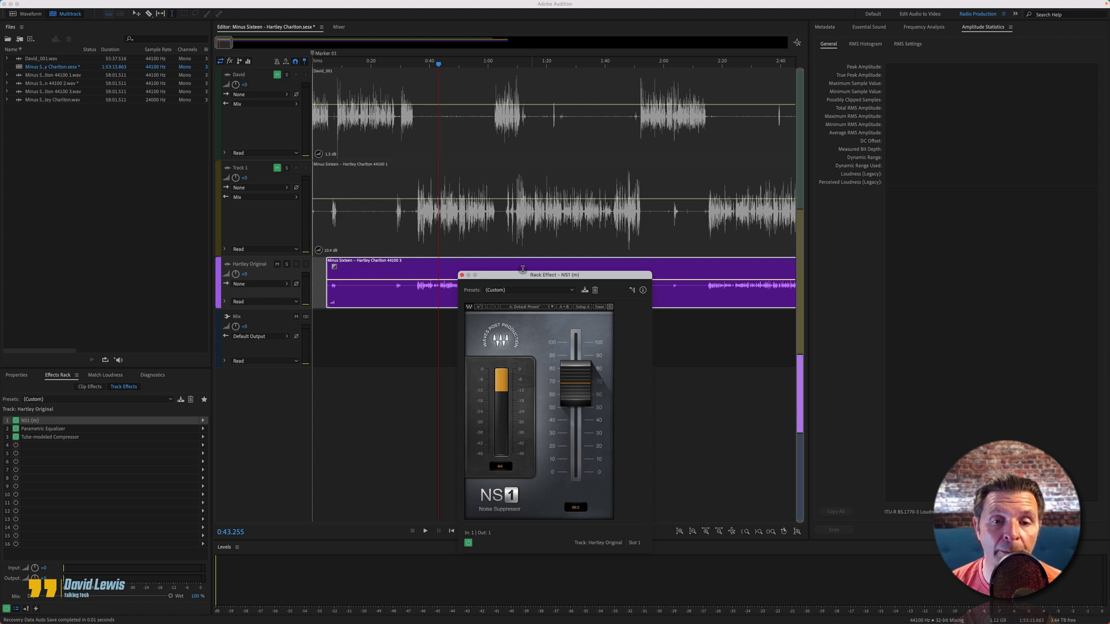
pyautogui.click(462, 275)
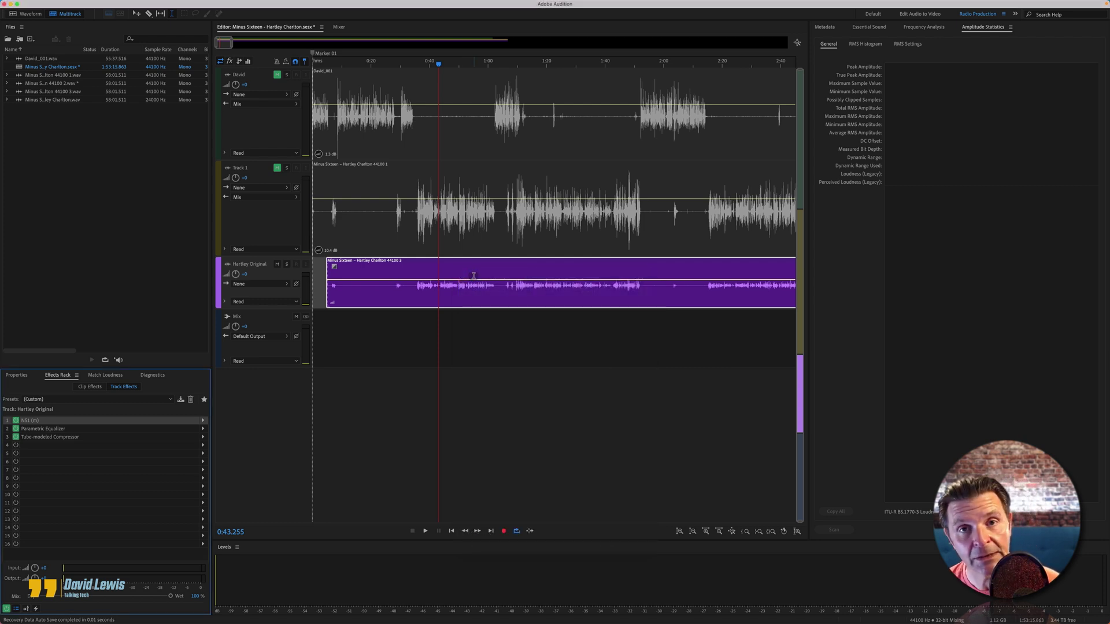
# Step: Inspect the quiet gap between about 0:13 and 0:24 in the original guest clip's waveform, and compare the Mix and original tracks' effects
pyautogui.doubleClick(379, 292)
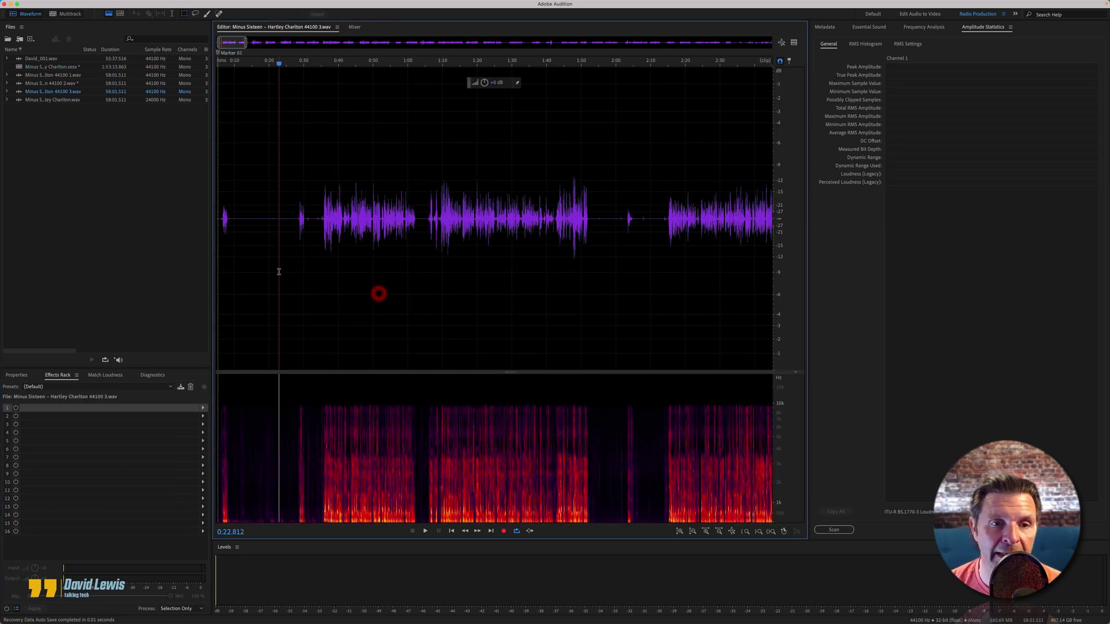
pyautogui.moveTo(284, 221); pyautogui.dragTo(245, 220)
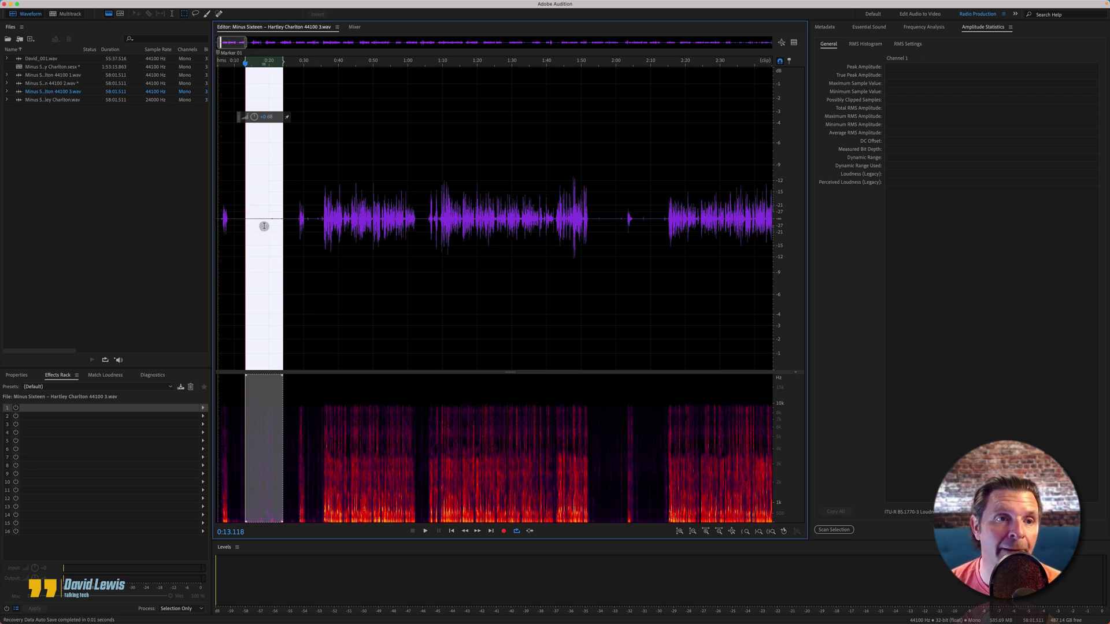
pyautogui.click(64, 16)
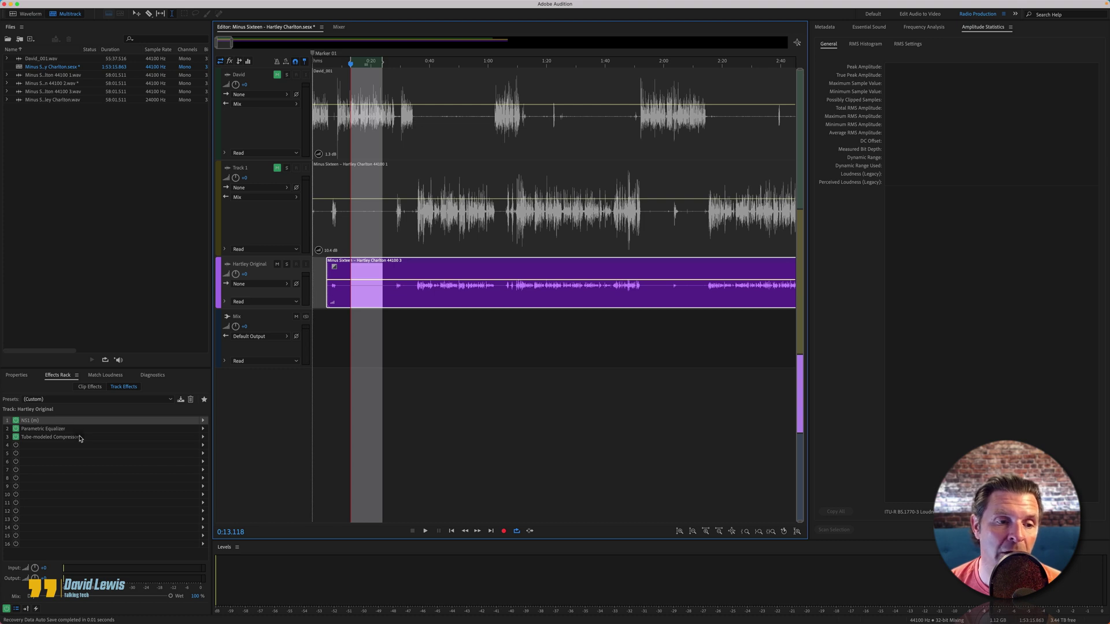
pyautogui.click(469, 348)
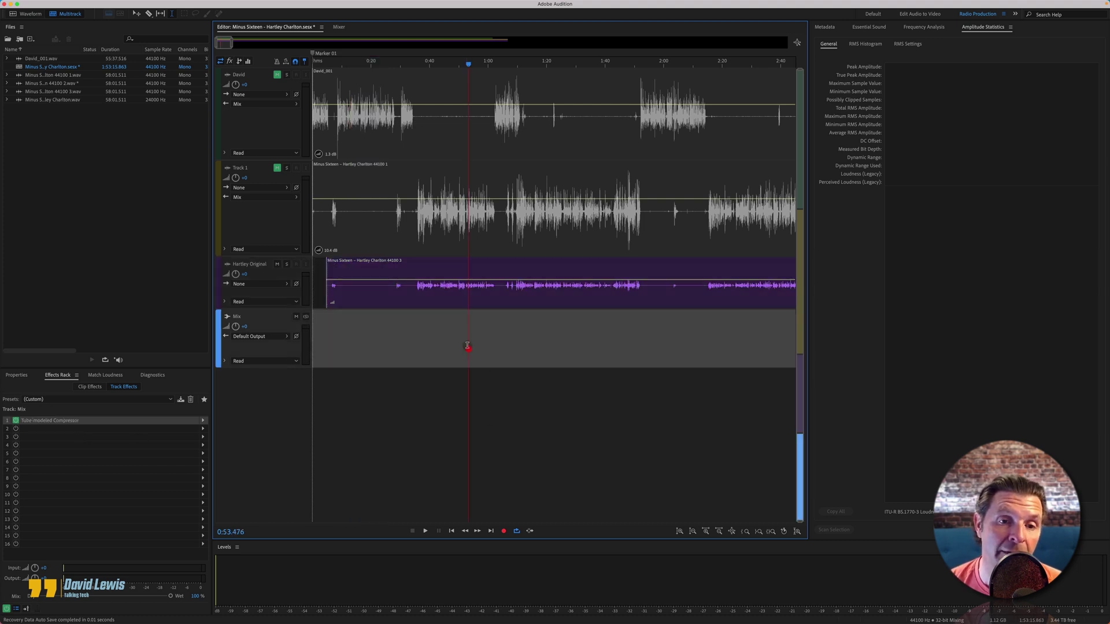
pyautogui.click(498, 276)
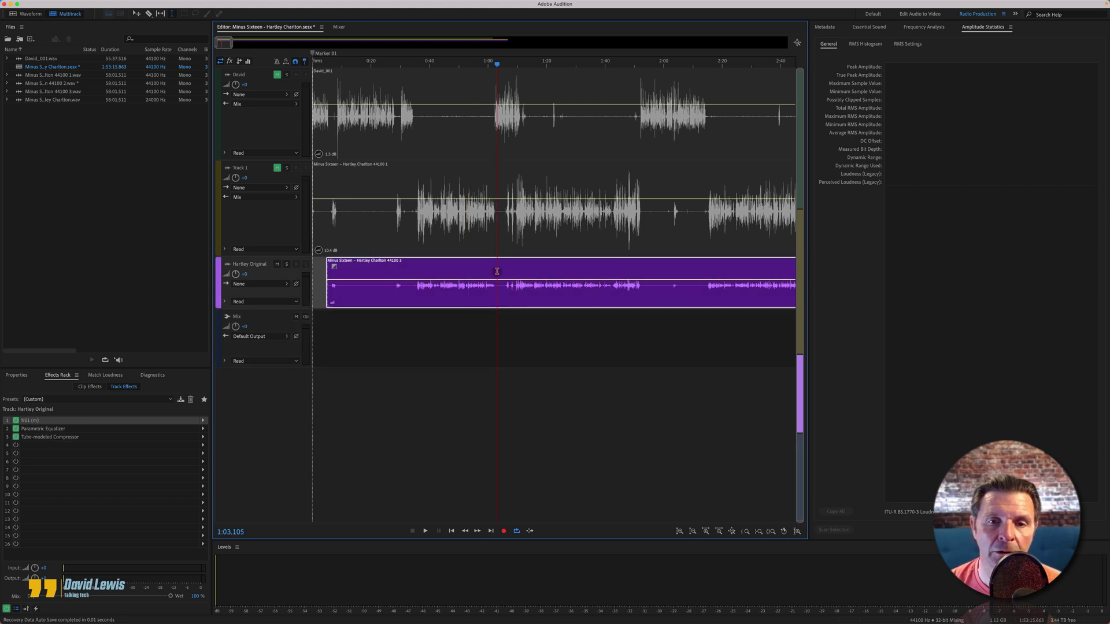
# Step: Mute the original guest track, unmute Track 1 and the host track, and play the session from about 0:35
pyautogui.click(277, 264)
pyautogui.click(278, 168)
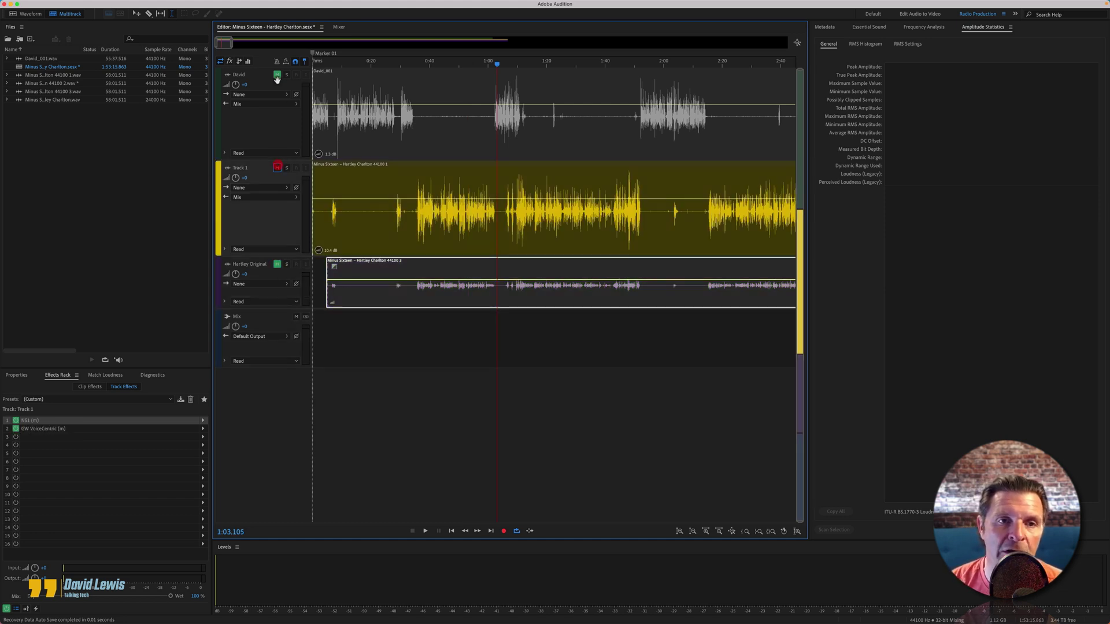
pyautogui.click(277, 74)
pyautogui.moveTo(501, 68); pyautogui.dragTo(415, 65)
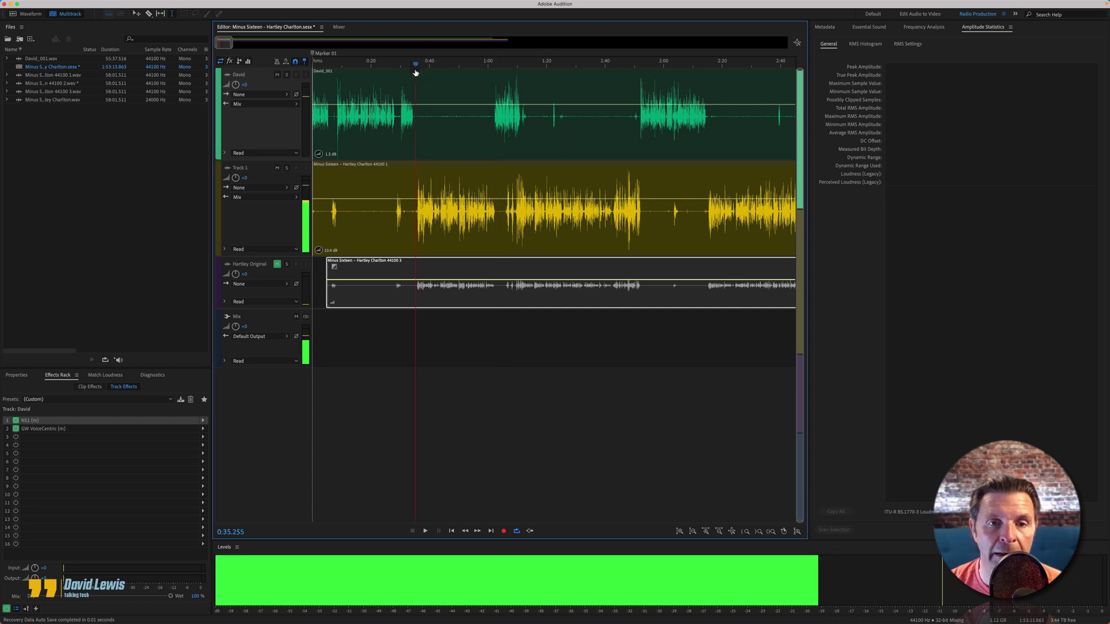
# Step: Delete the original guest clip from the muted third track
pyautogui.click(506, 271)
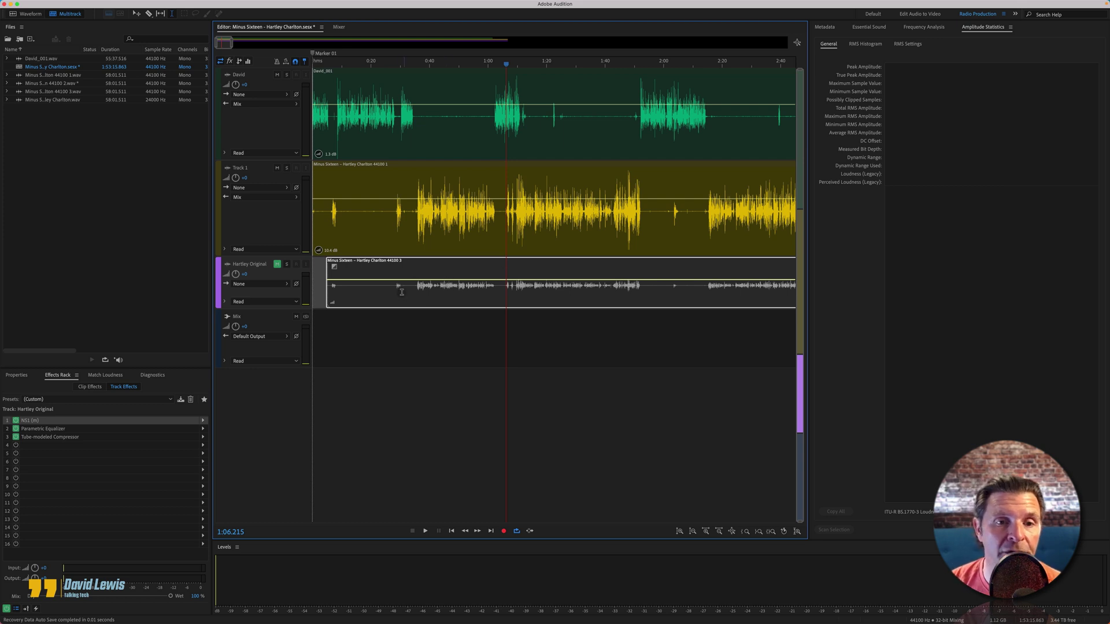
pyautogui.press('Delete')
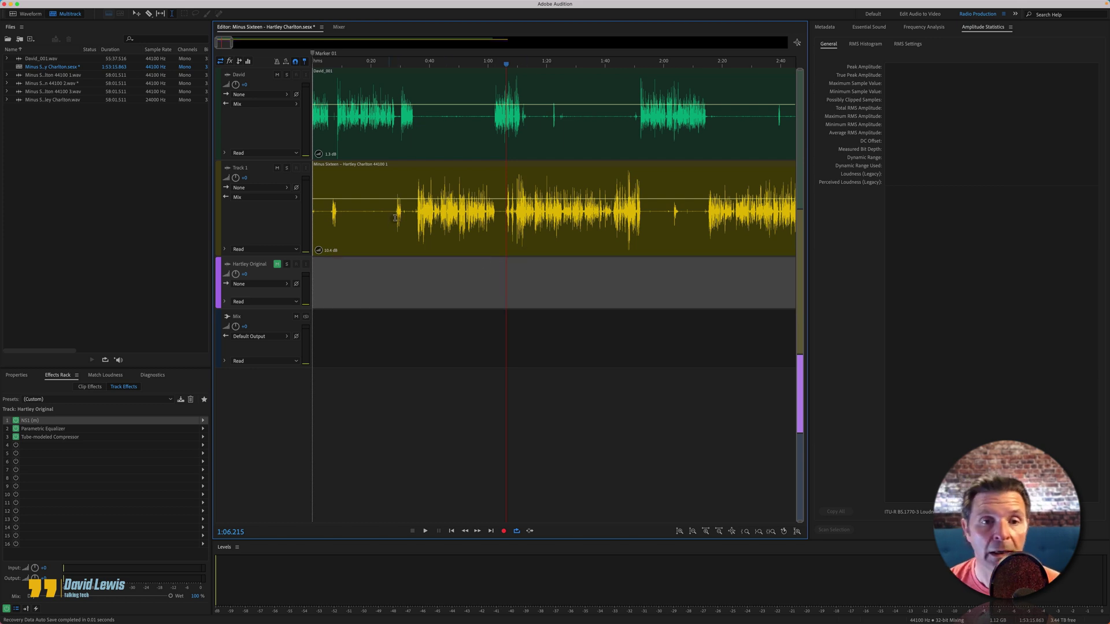
# Step: Strip the silences from the Track 1 clip using Delete Silence with the Clean up Podcast Interview preset, splitting at all detected silences and deleting the silent pieces
pyautogui.click(411, 97)
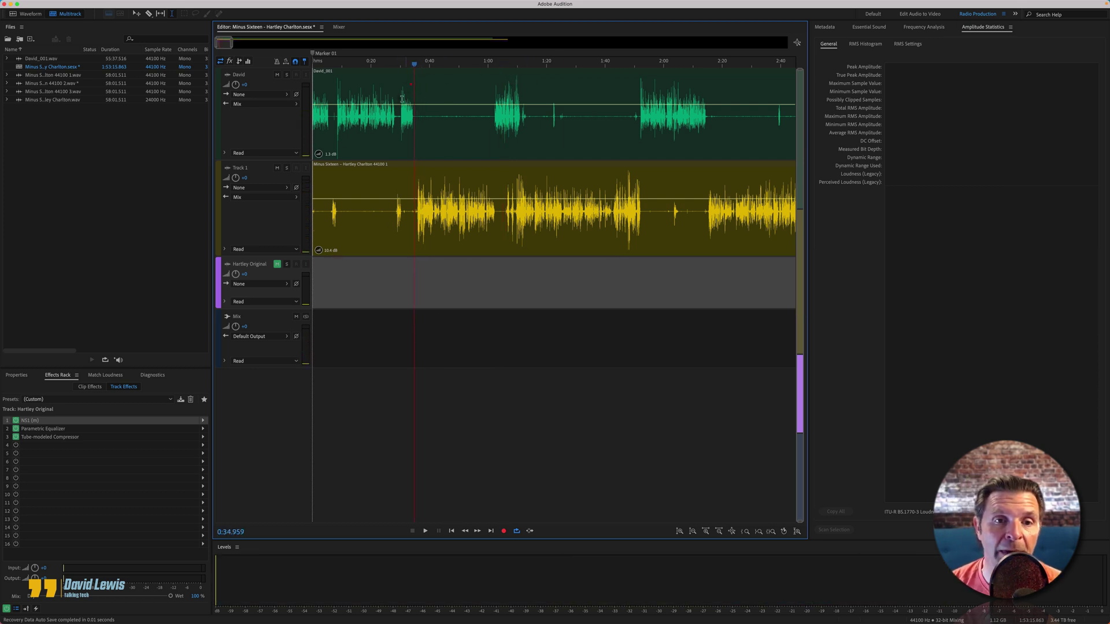
pyautogui.click(385, 168)
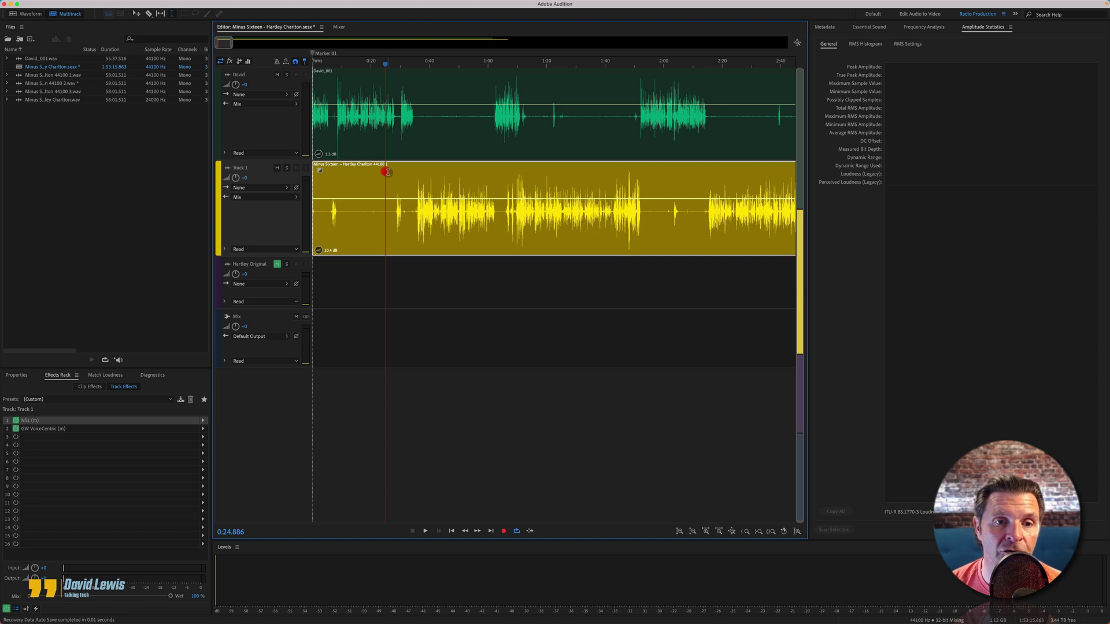
pyautogui.click(150, 376)
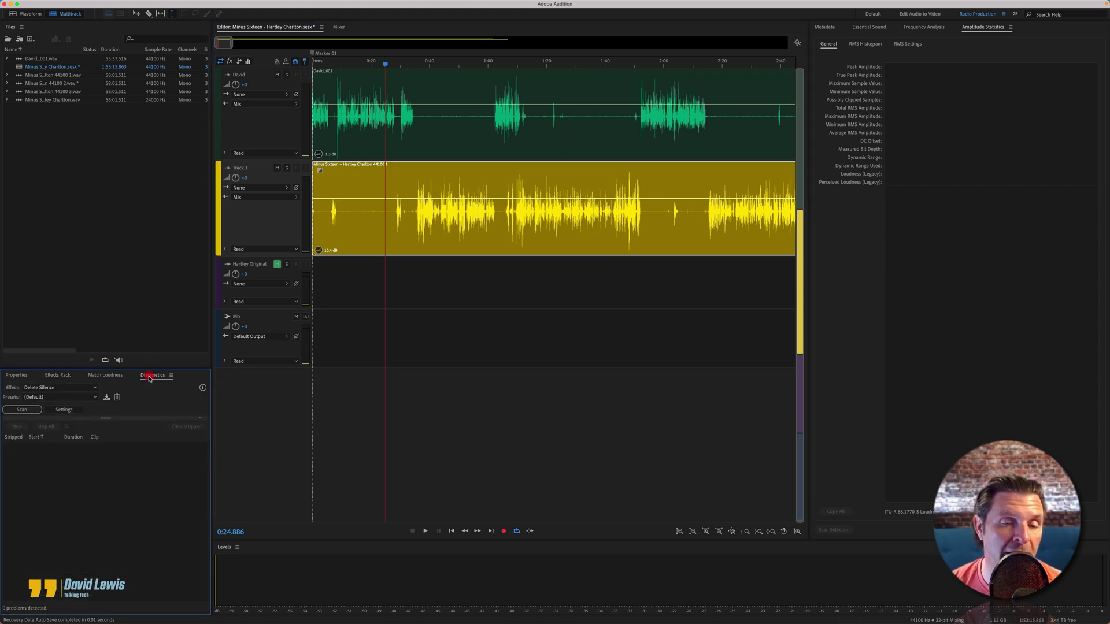
pyautogui.click(96, 399)
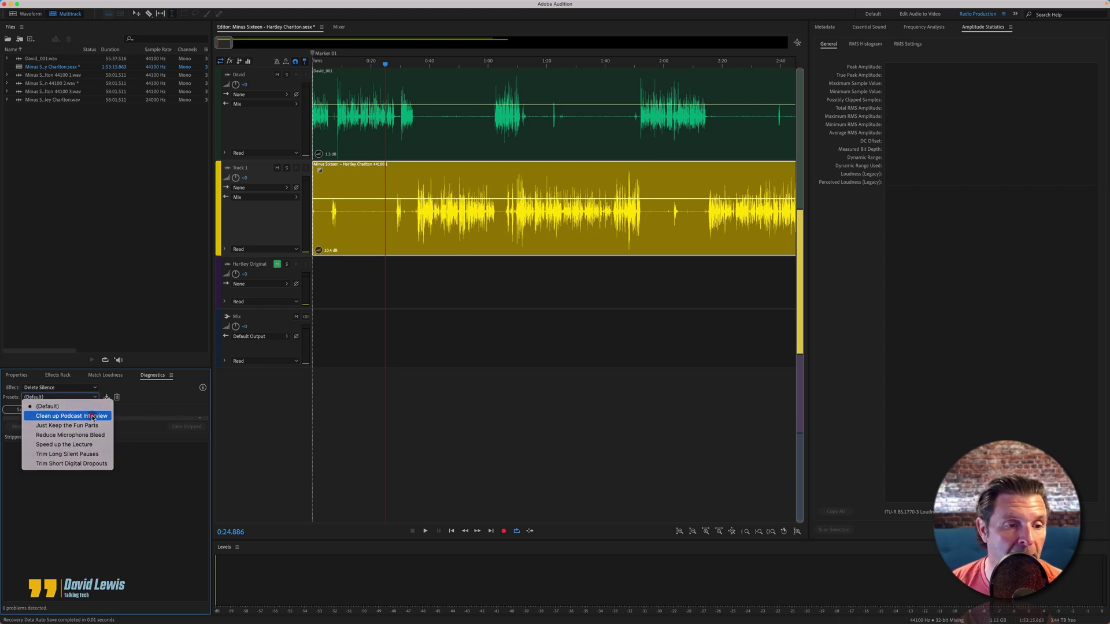
pyautogui.click(92, 416)
pyautogui.click(23, 412)
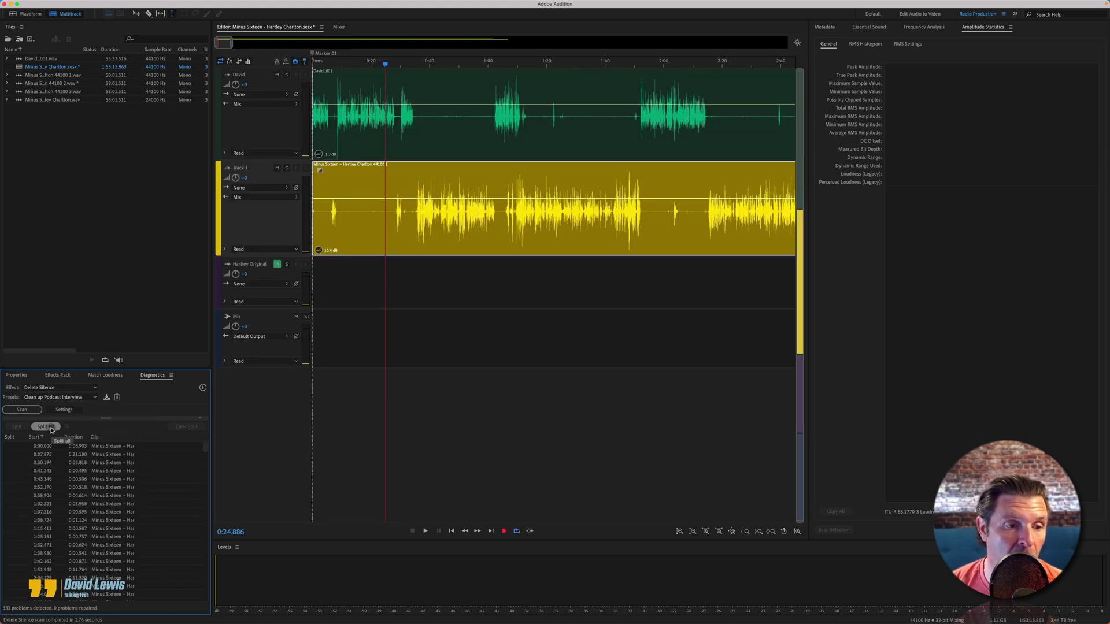
pyautogui.click(46, 427)
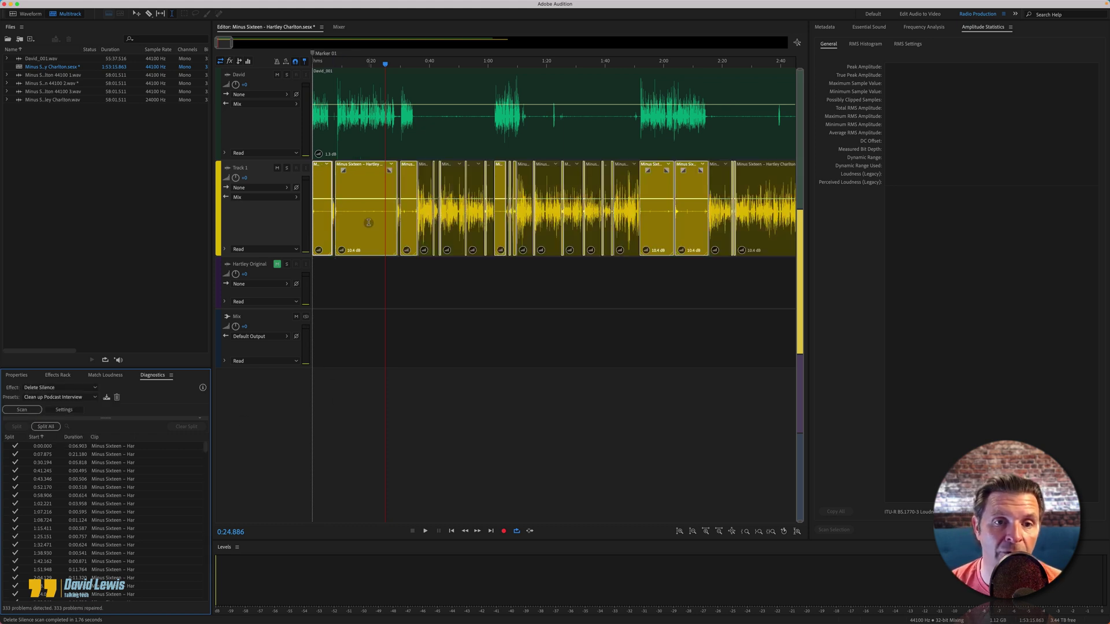
pyautogui.press('Delete')
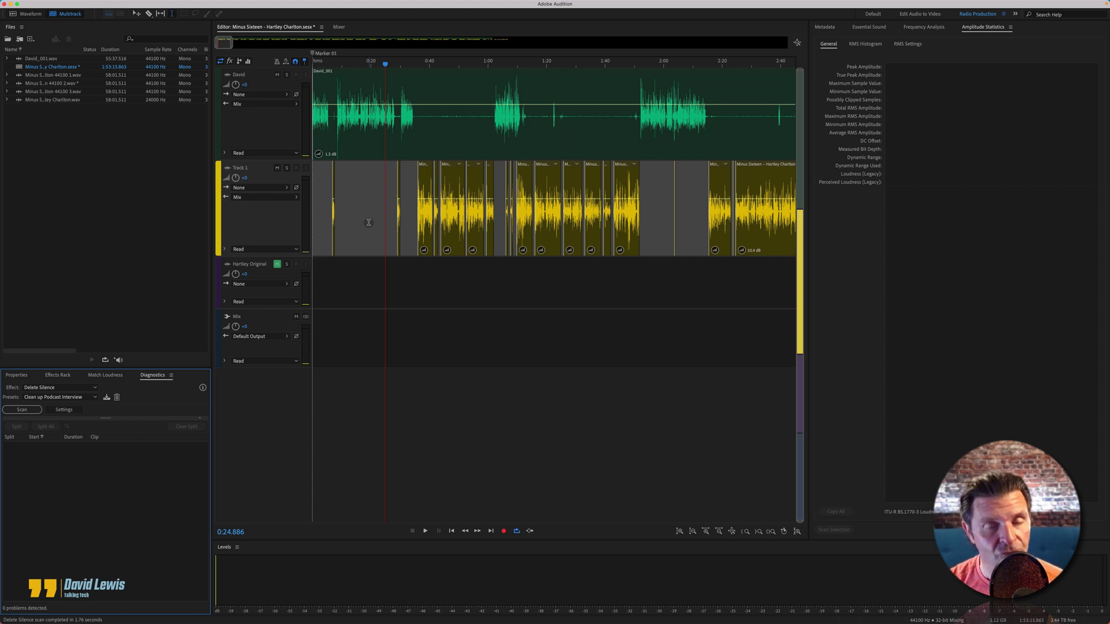
# Step: Select all clips in the session and review the Match Clip Loudness settings
pyautogui.press('super+a')
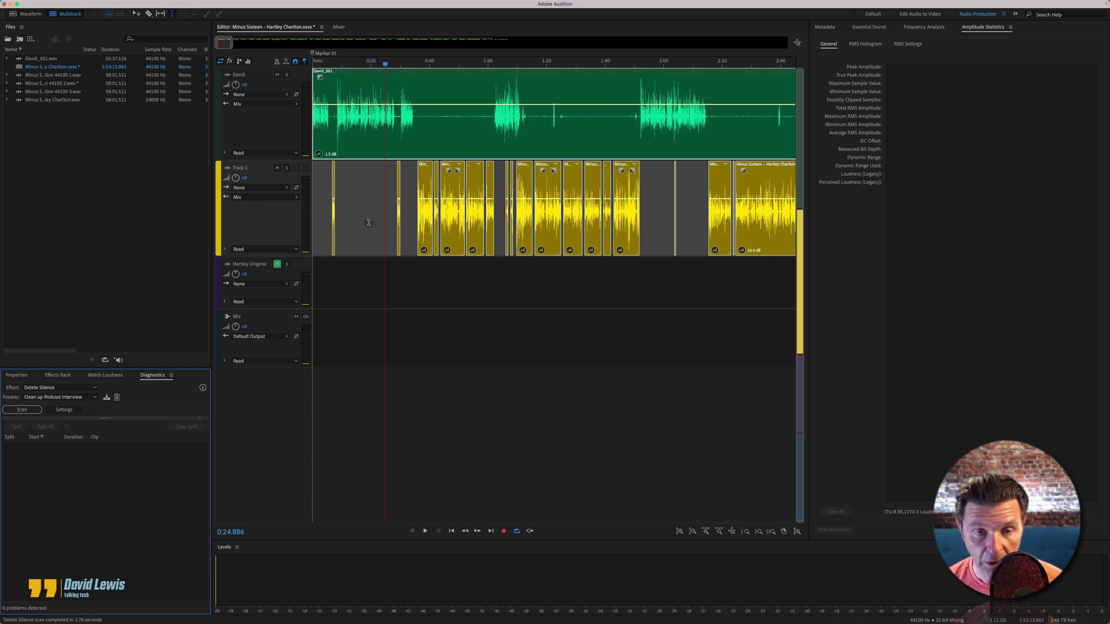
pyautogui.press('super+shift+l')
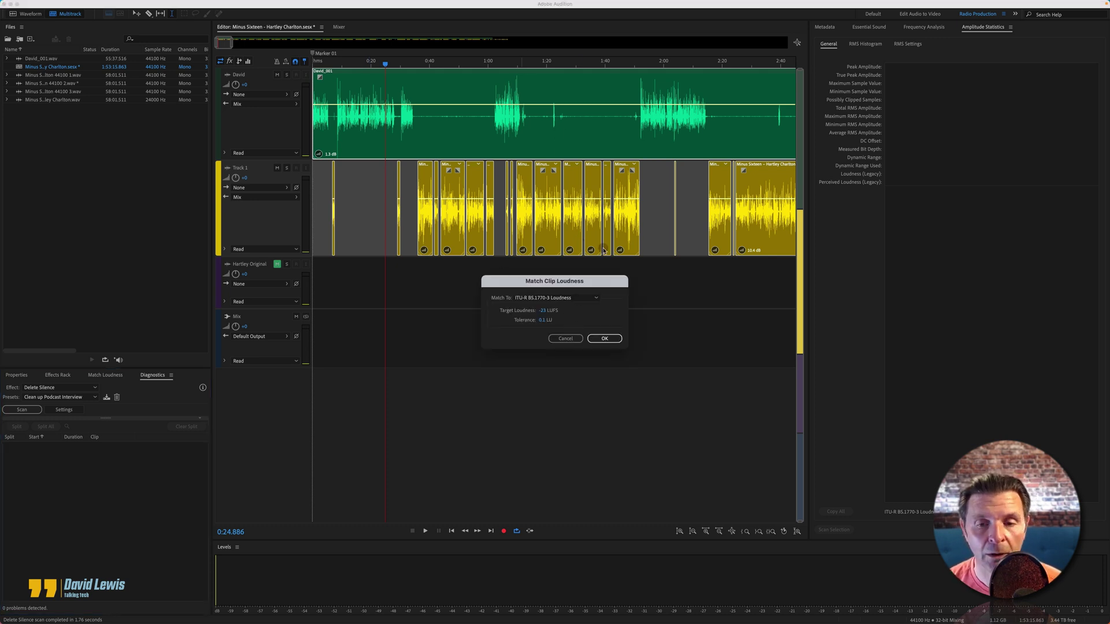
pyautogui.click(575, 338)
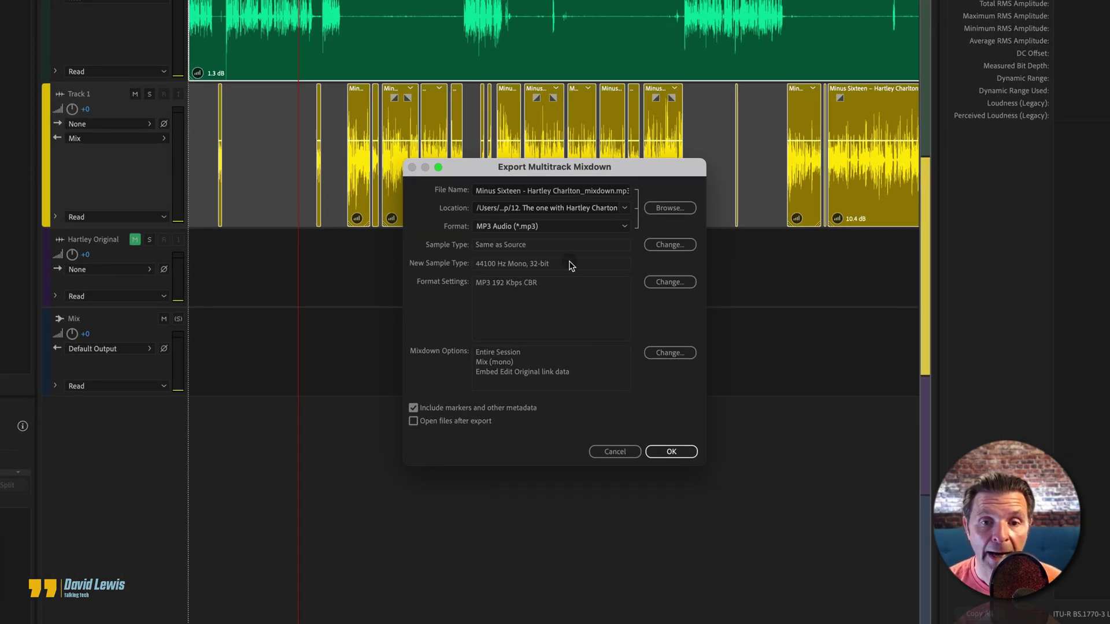
# Step: Try to export the multitrack mixdown of the entire session in Wave PCM format
pyautogui.click(627, 229)
pyautogui.click(566, 358)
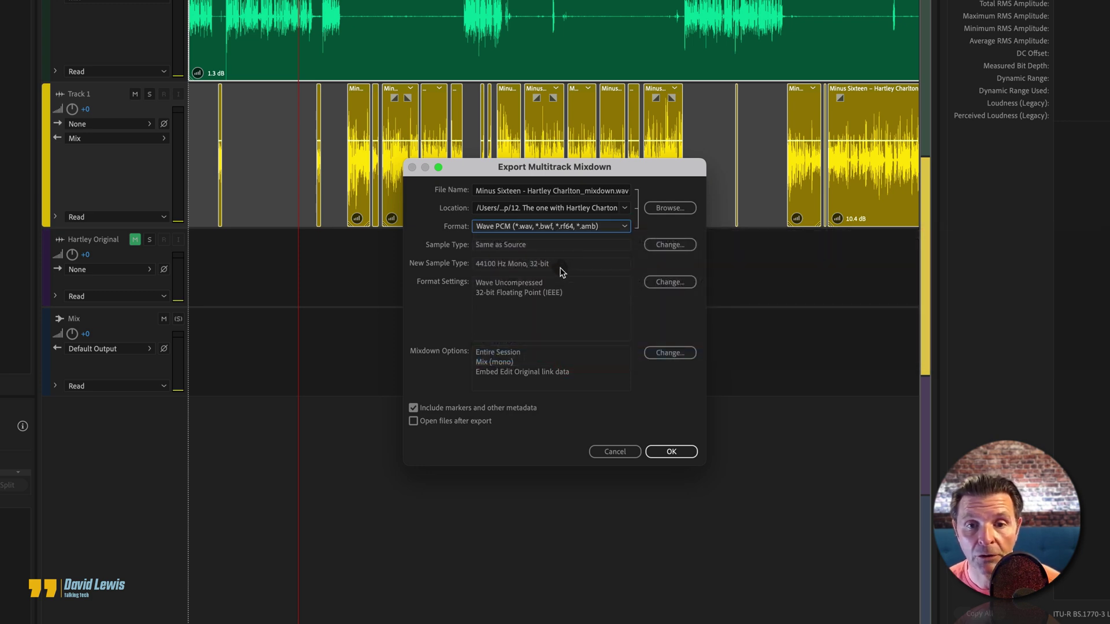
pyautogui.click(624, 208)
pyautogui.click(601, 252)
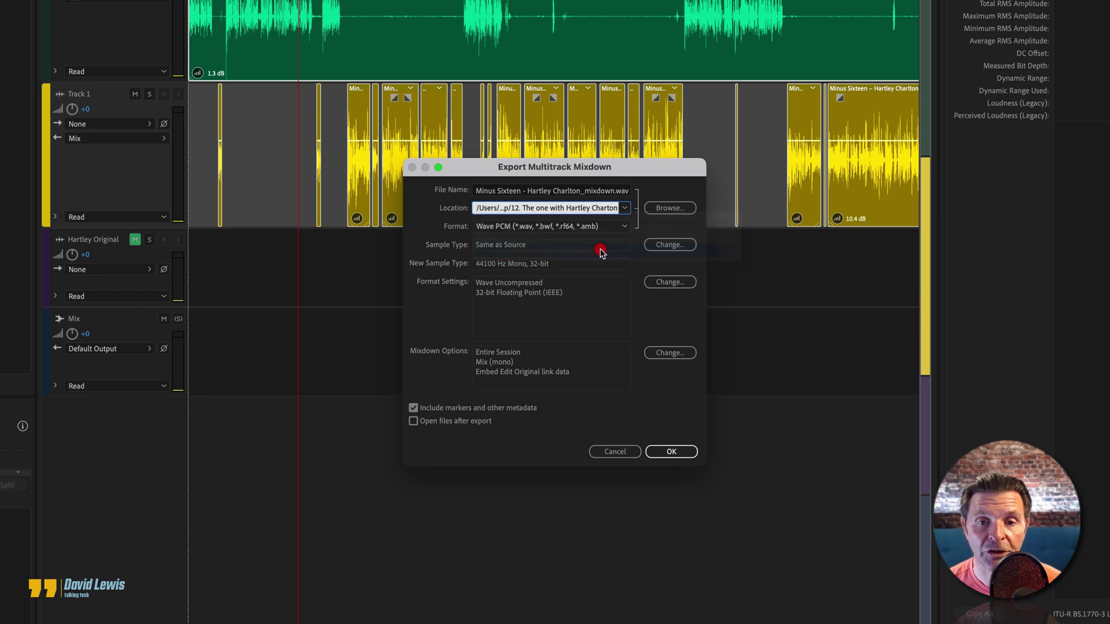
pyautogui.click(670, 454)
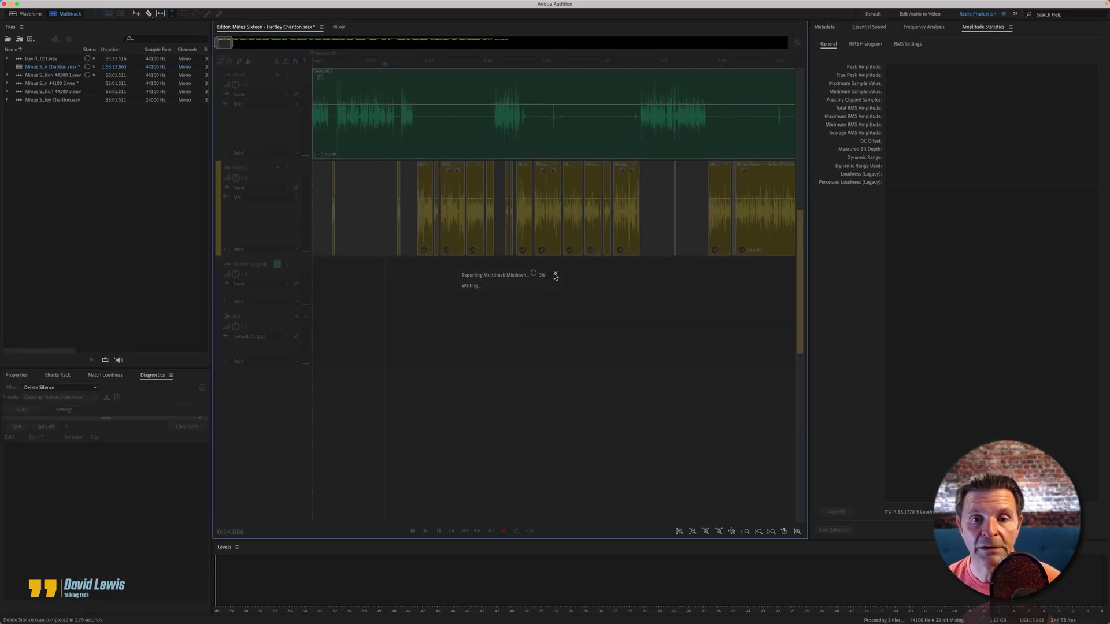
pyautogui.click(555, 275)
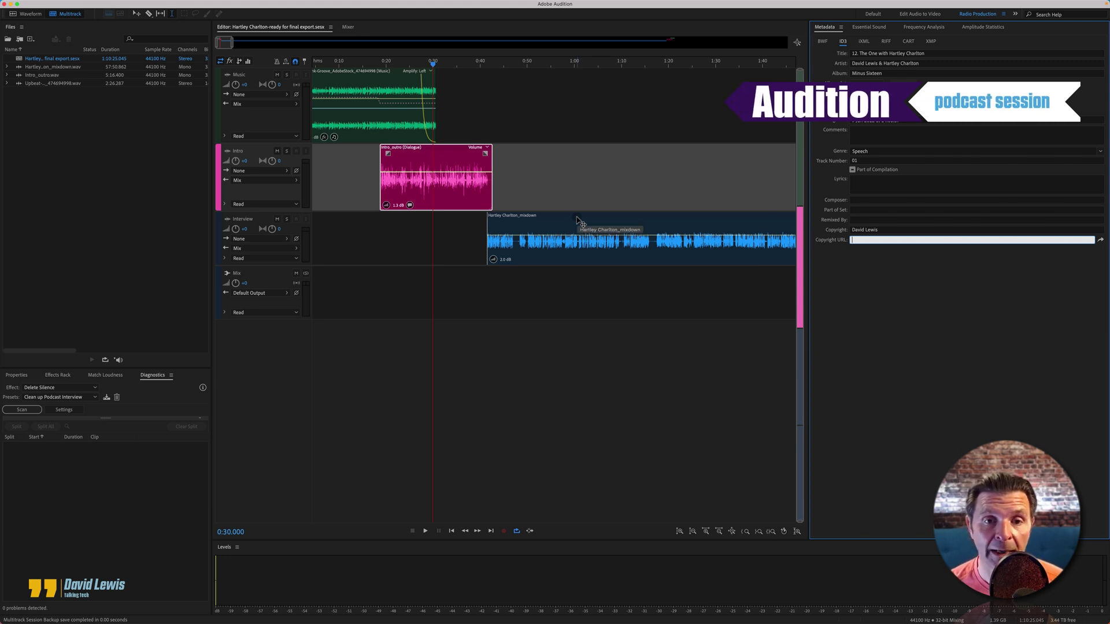
# Step: Play the opening music on the Music track of the podcast session from about 0:14
pyautogui.click(357, 72)
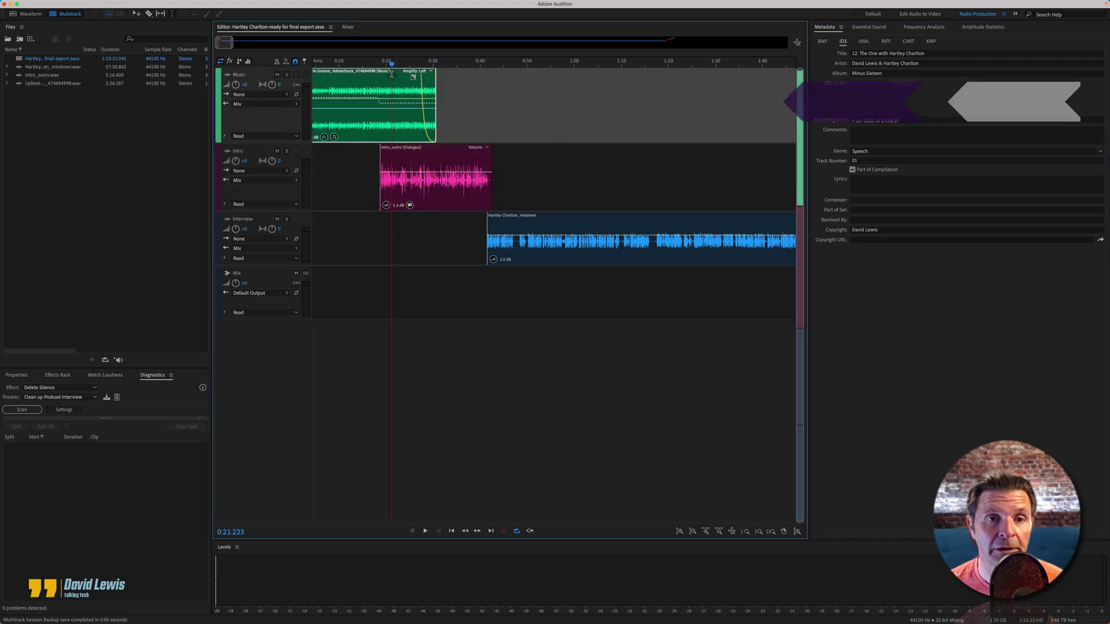
pyautogui.press('space')
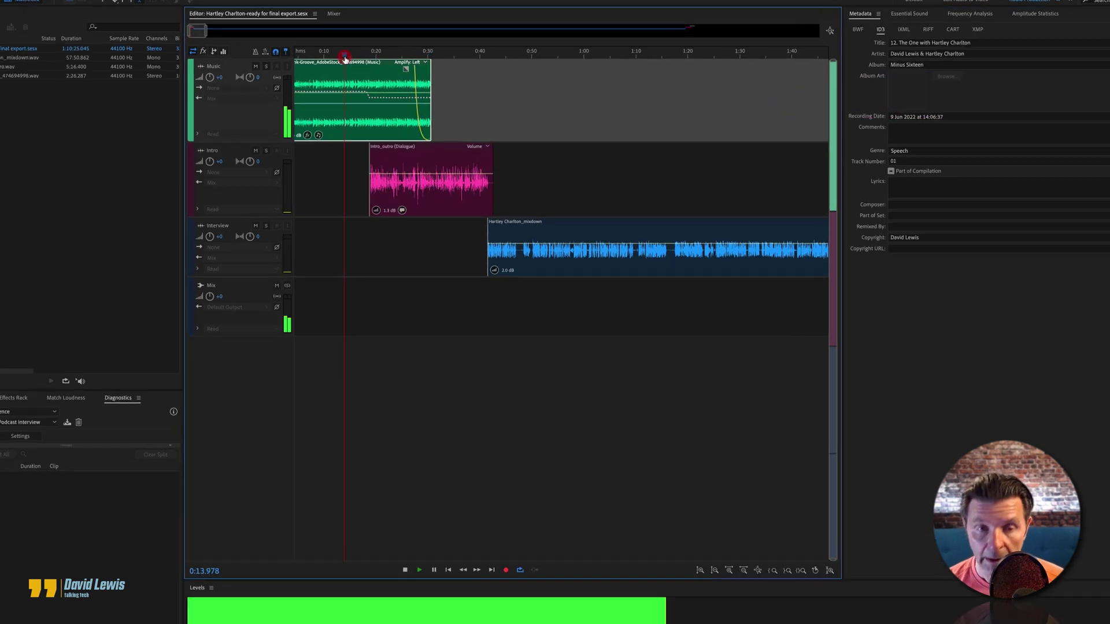
pyautogui.press('space')
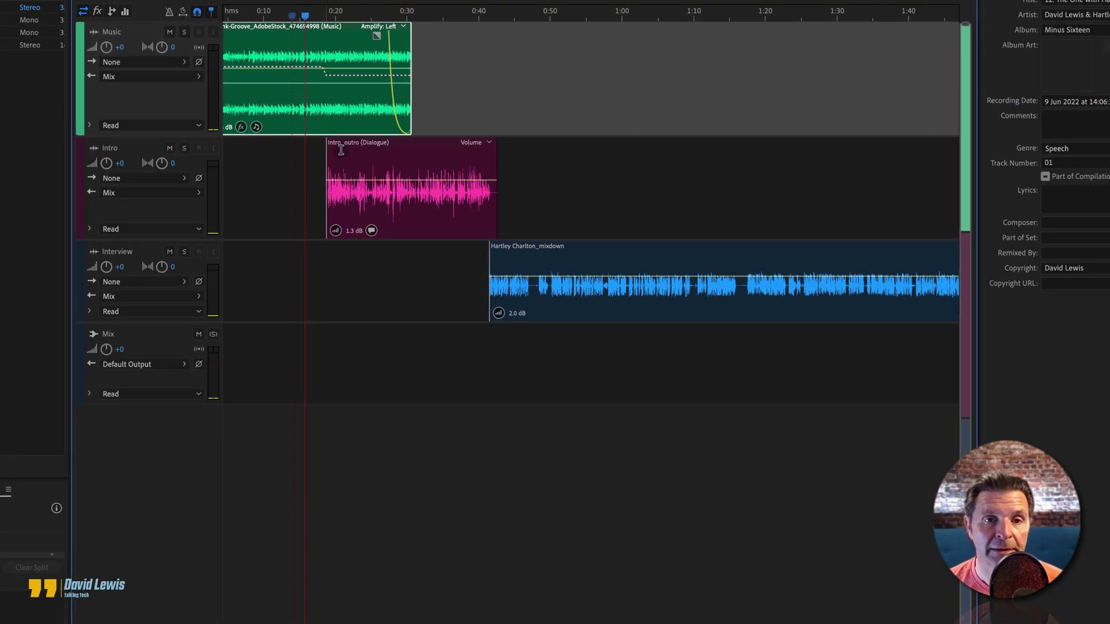
# Step: Examine the Intro and Music clips, and play the transition from the intro dialogue into the interview from about 0:39
pyautogui.click(420, 148)
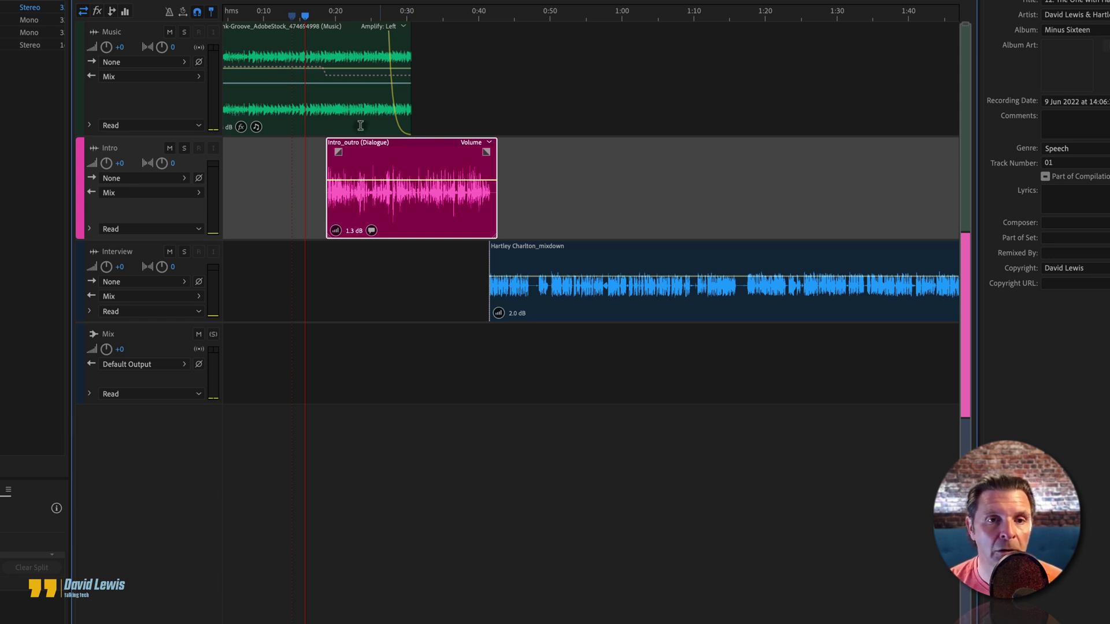
pyautogui.click(322, 103)
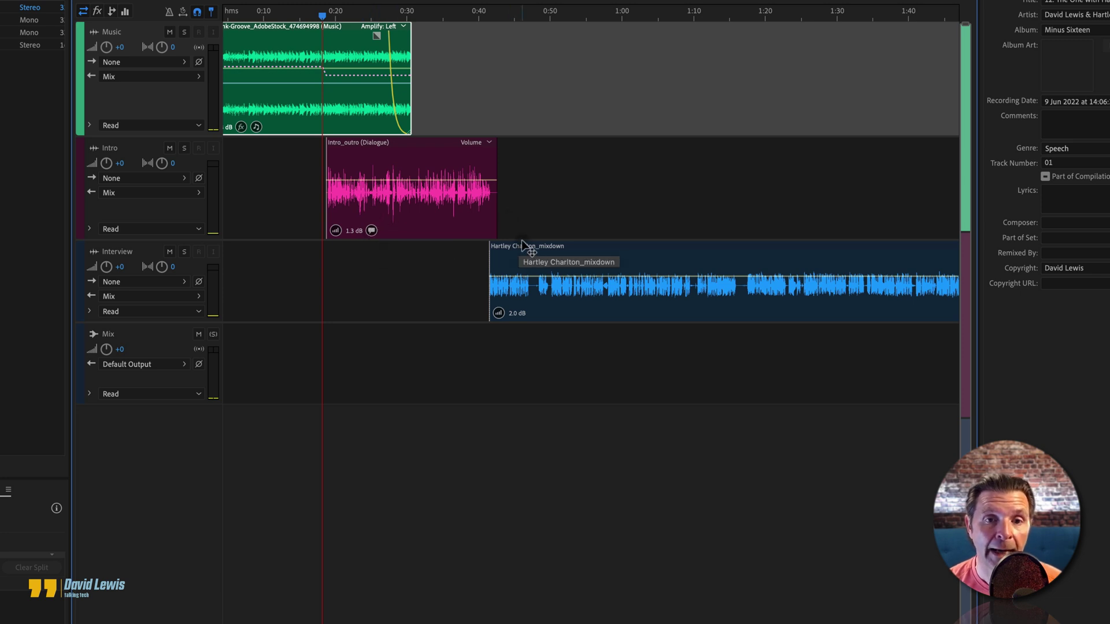
pyautogui.moveTo(464, 17)
pyautogui.mouseDown()
pyautogui.moveTo(487, 20)
pyautogui.moveTo(473, 22)
pyautogui.mouseUp()
pyautogui.press('space')
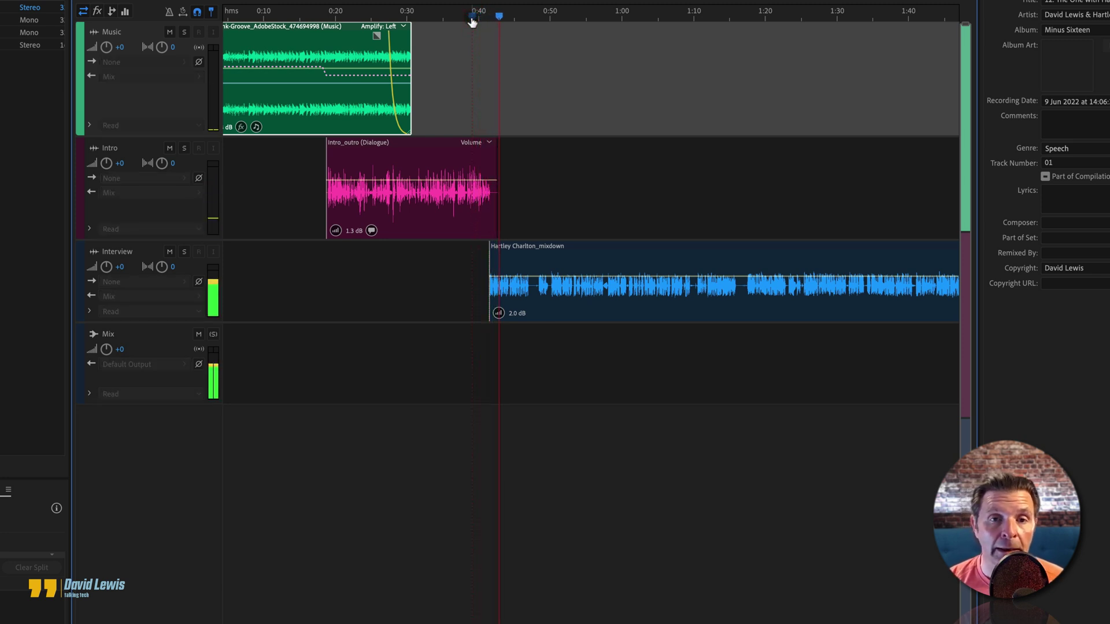
# Step: Stop playback and examine how the interview, outro dialogue and closing music clips line up at the end of the session
pyautogui.press('space')
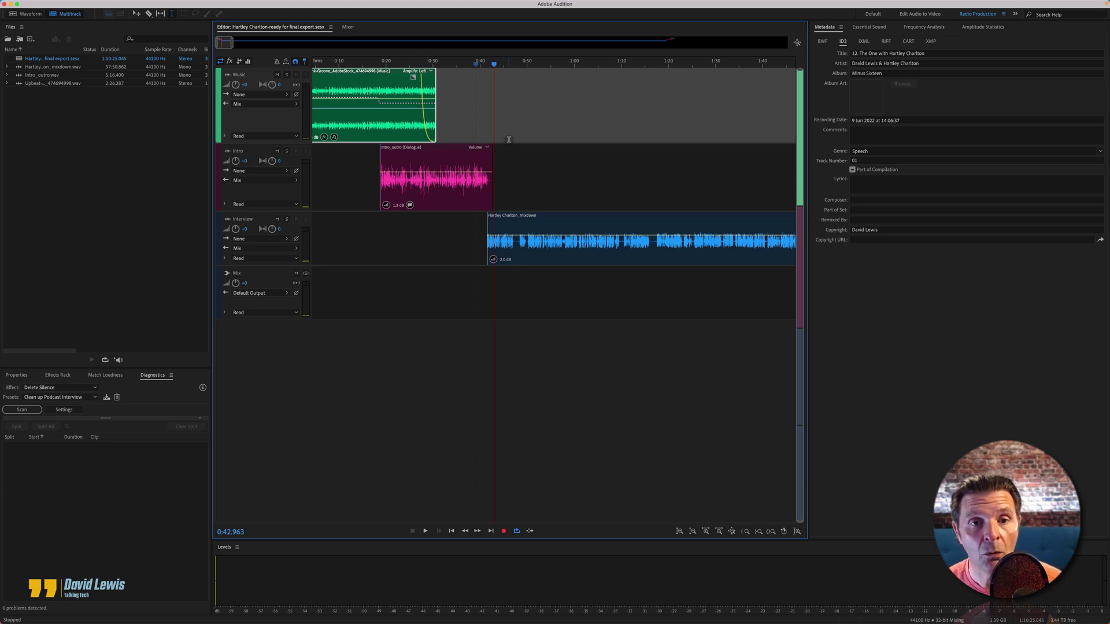
pyautogui.press('\\')
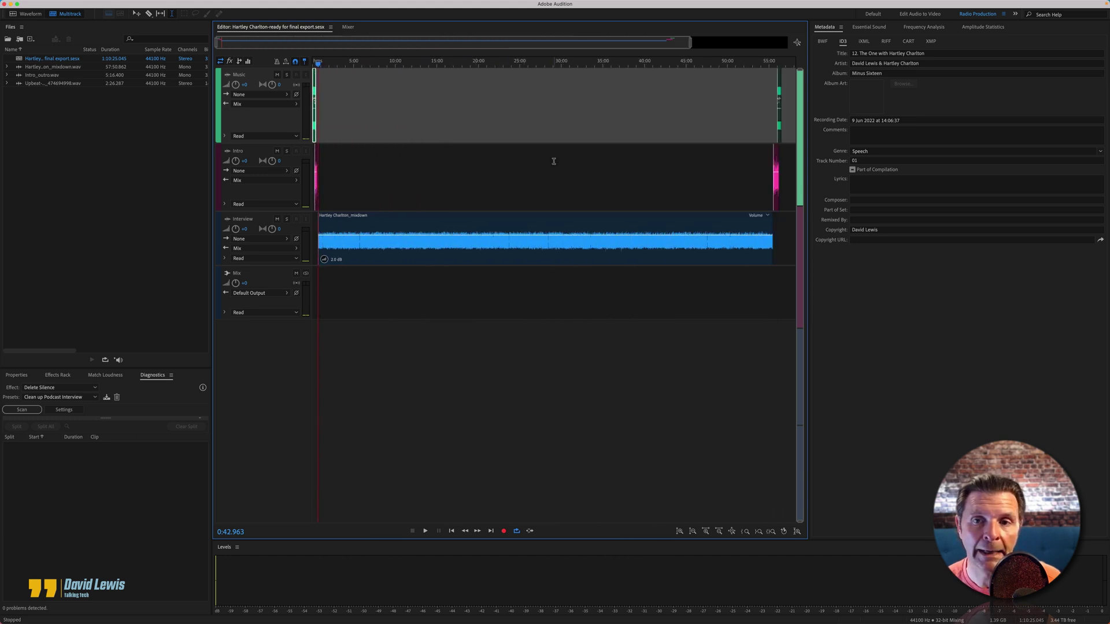
pyautogui.scroll(10, 698, 142)
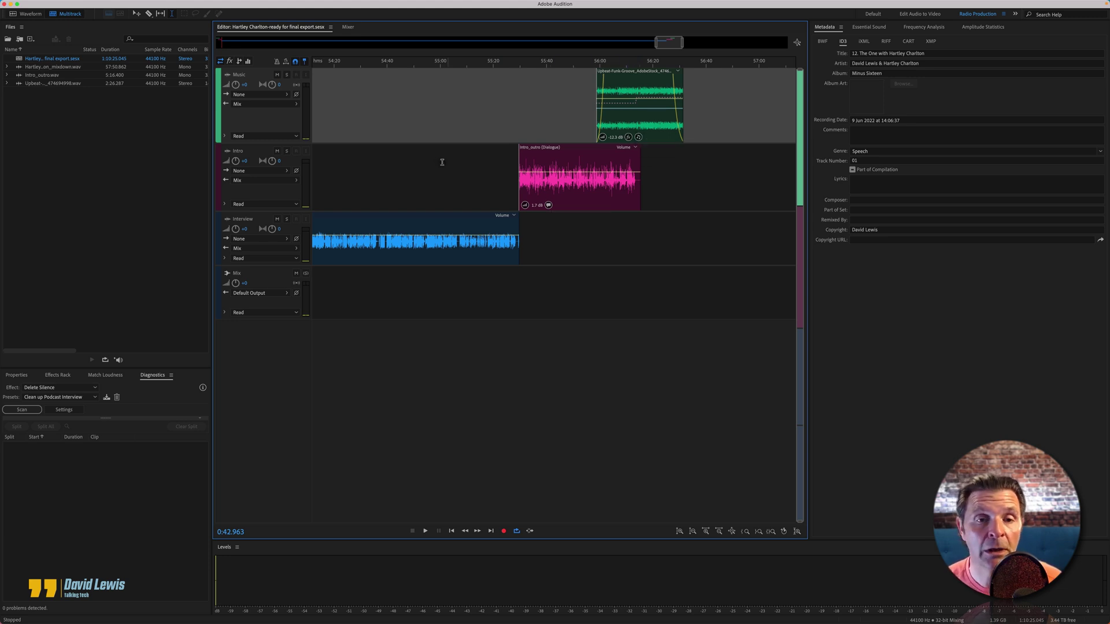
pyautogui.scroll(-5, 442, 164)
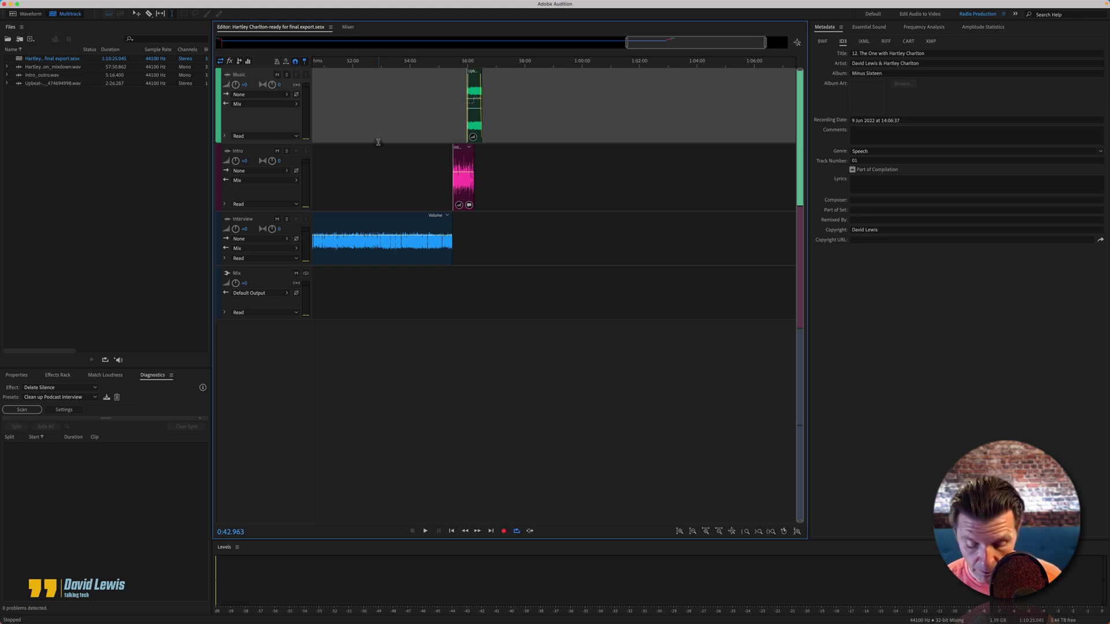
# Step: Select all clips and set up a multitrack mixdown export of the entire session in MP3 Audio format
pyautogui.press('super+a')
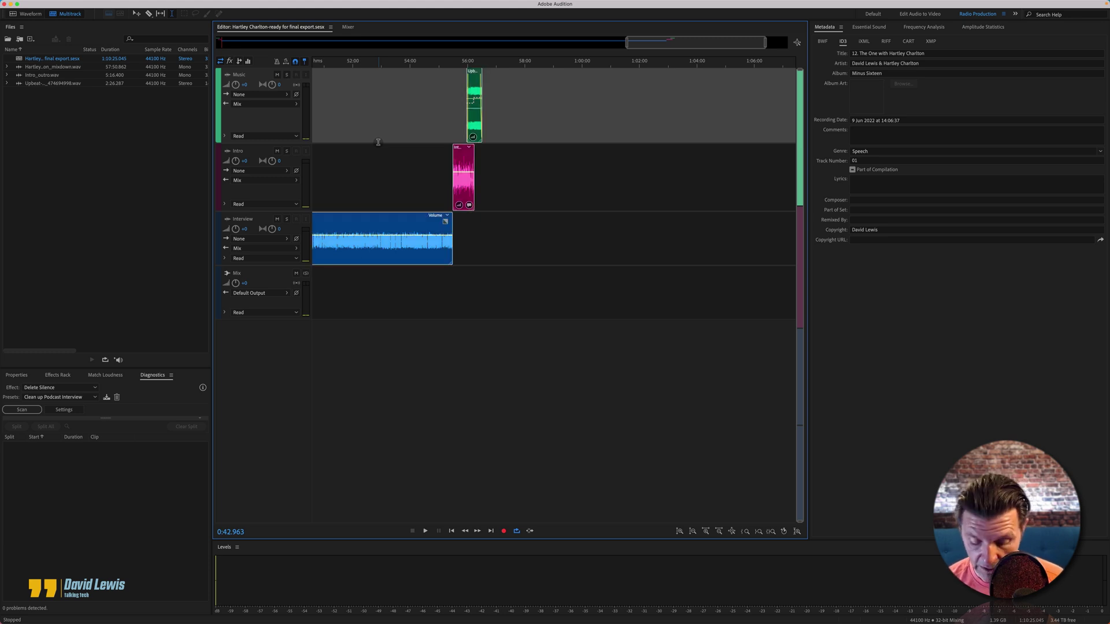
pyautogui.press('super+shift+e')
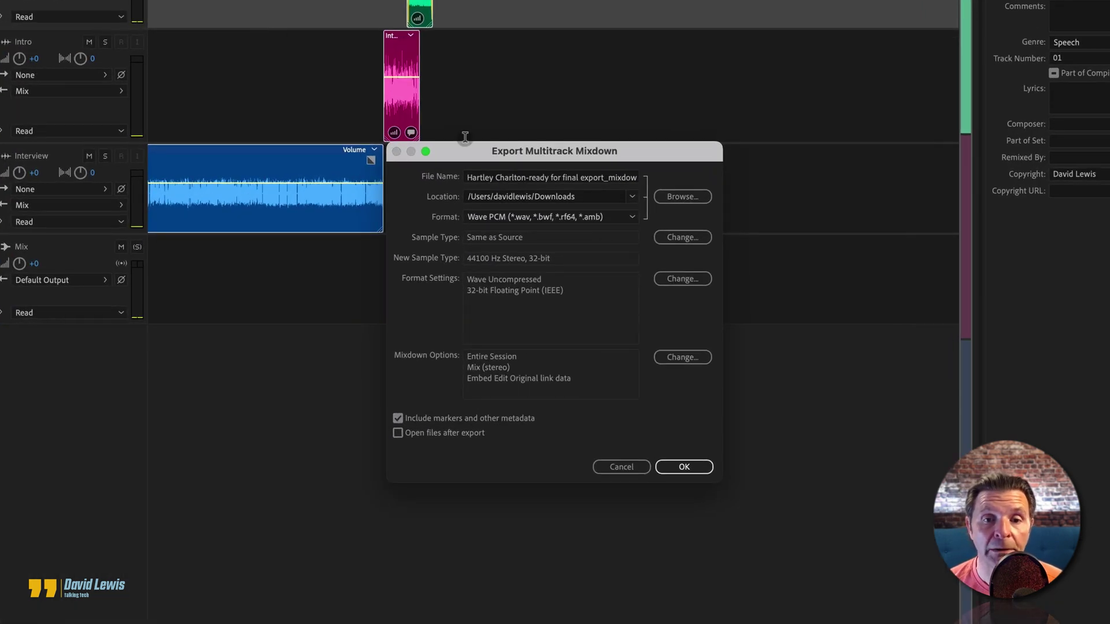
pyautogui.click(633, 218)
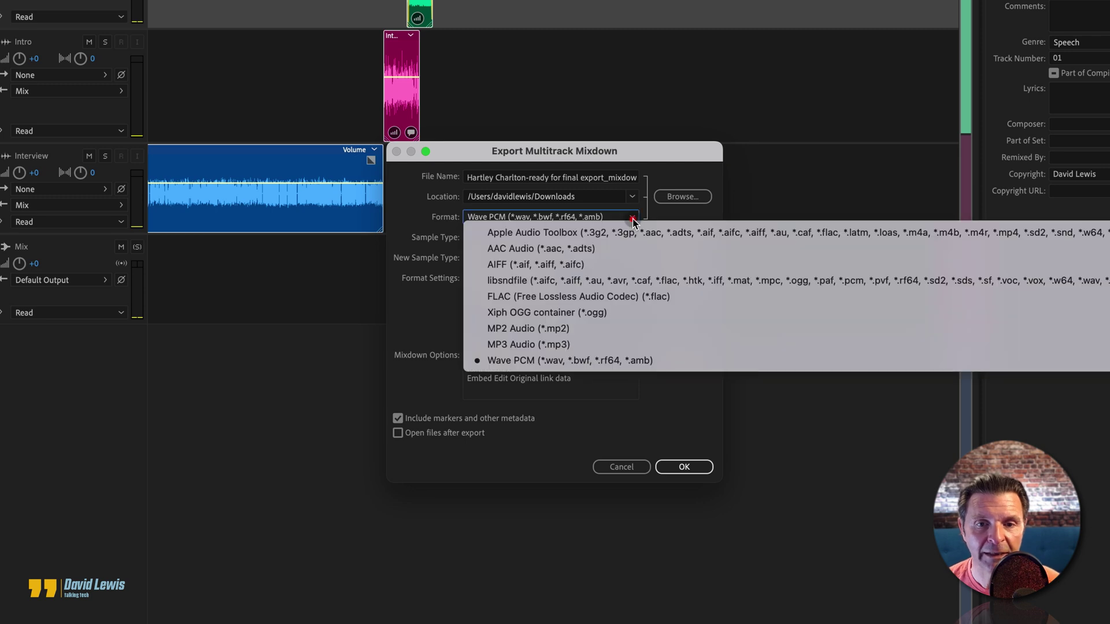
pyautogui.click(514, 347)
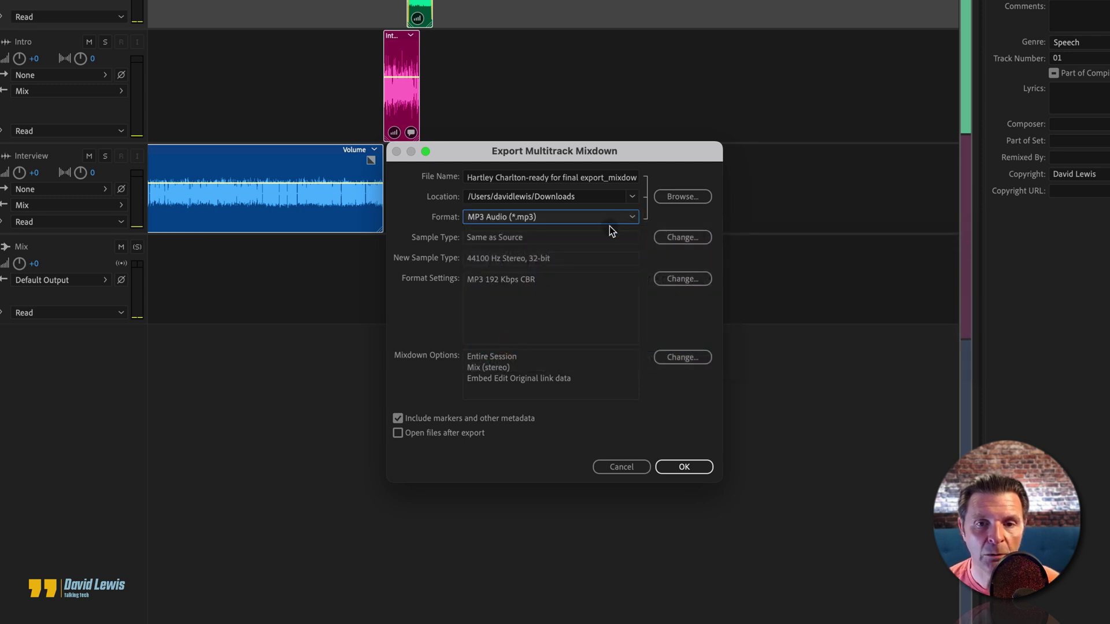
# Step: Set the MP3 bitrate to 320 Kbps (44100 Hz) and export the mixdown
pyautogui.click(680, 280)
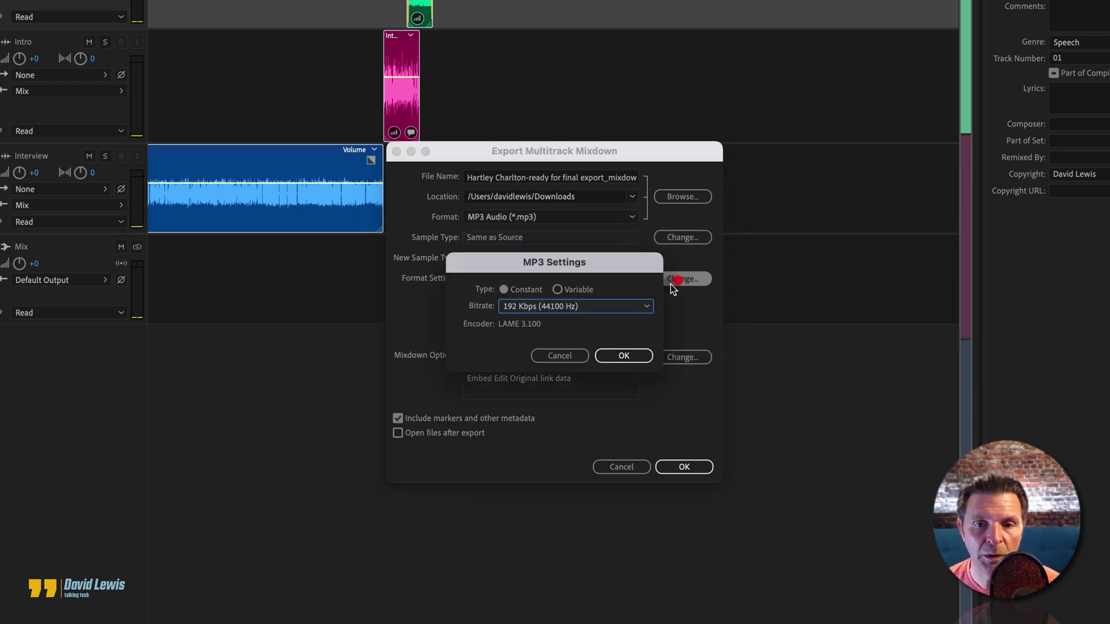
pyautogui.click(647, 307)
pyautogui.click(575, 435)
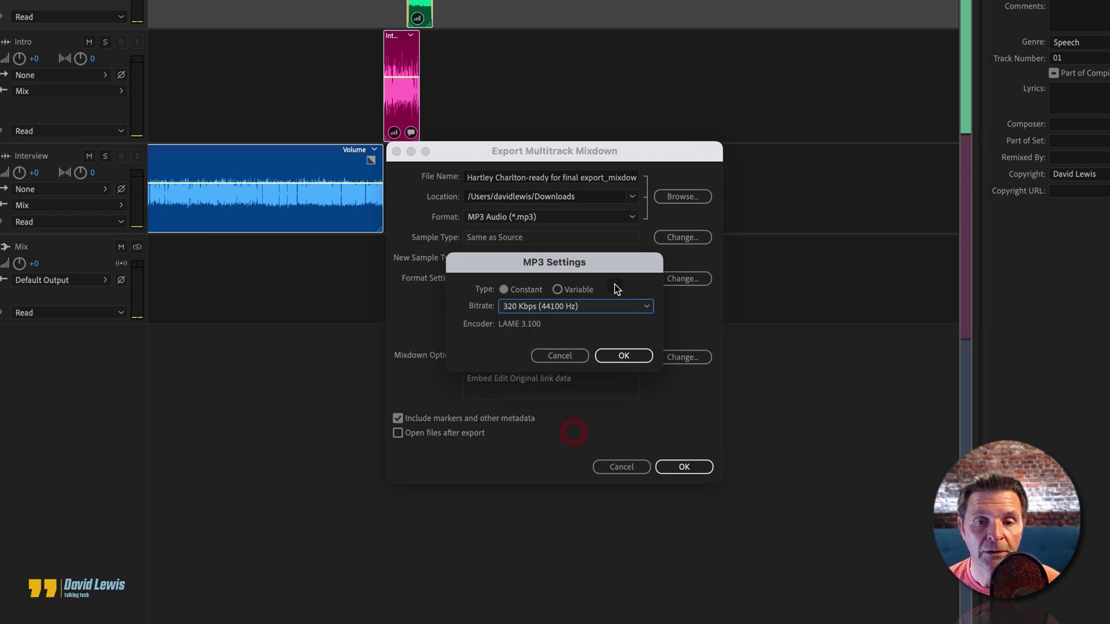
pyautogui.click(630, 357)
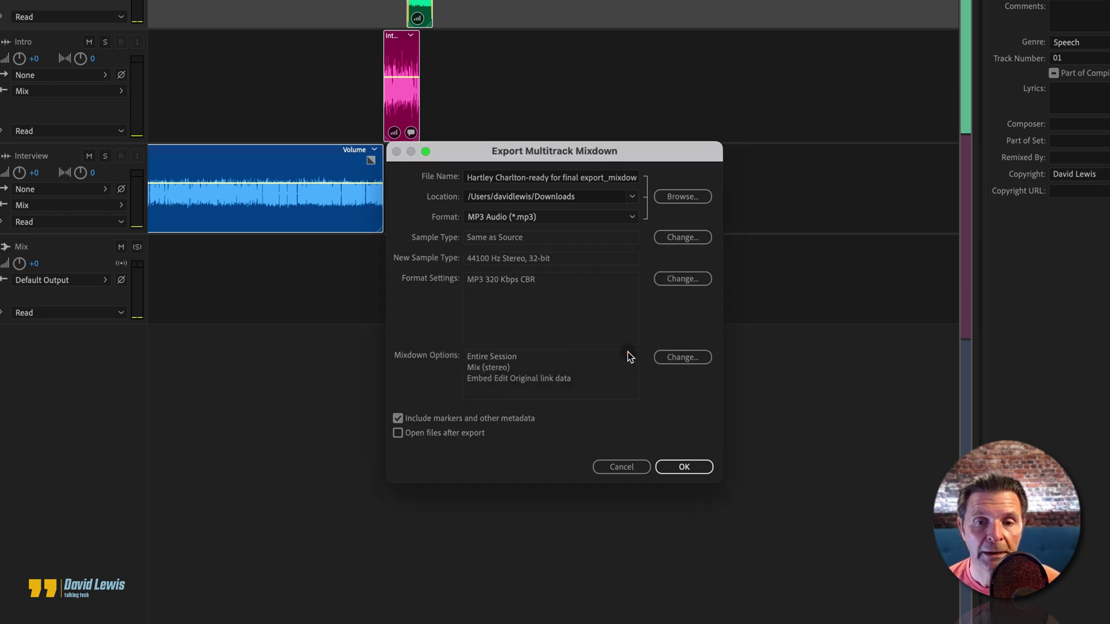
pyautogui.click(713, 467)
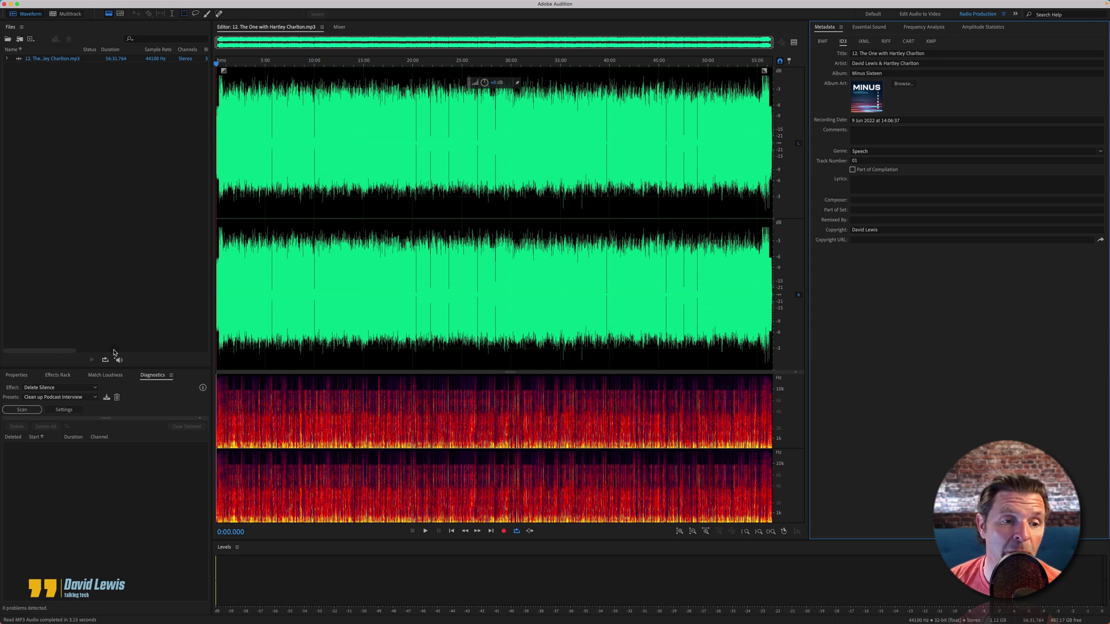
# Step: Add the episode MP3 to Match Loudness and set its target loudness to -14 LUFS
pyautogui.click(106, 375)
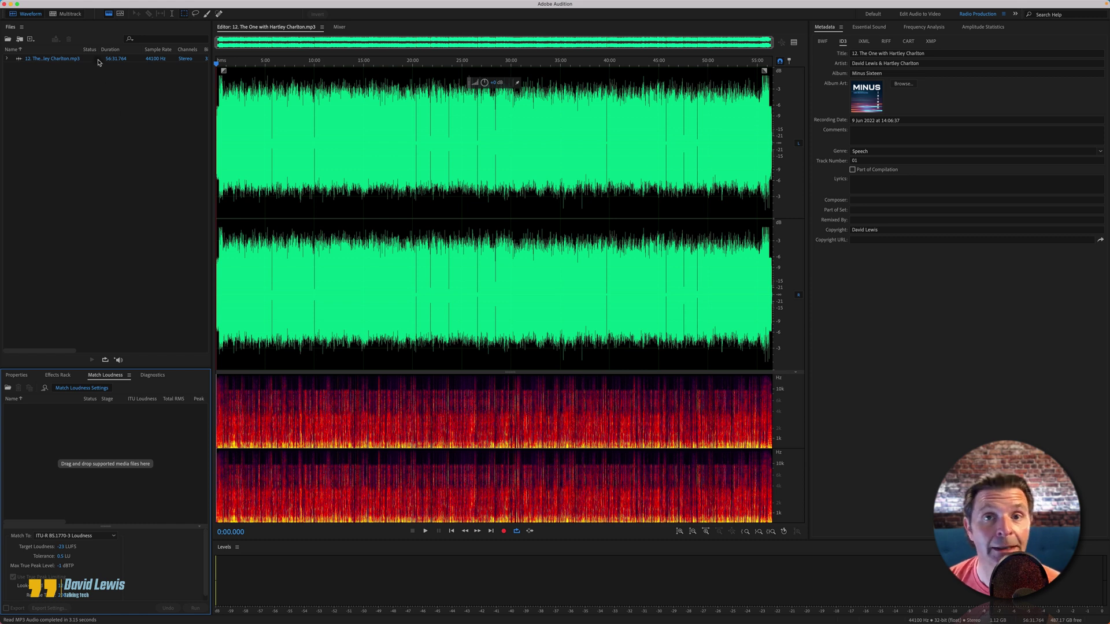
pyautogui.moveTo(98, 63); pyautogui.dragTo(77, 434)
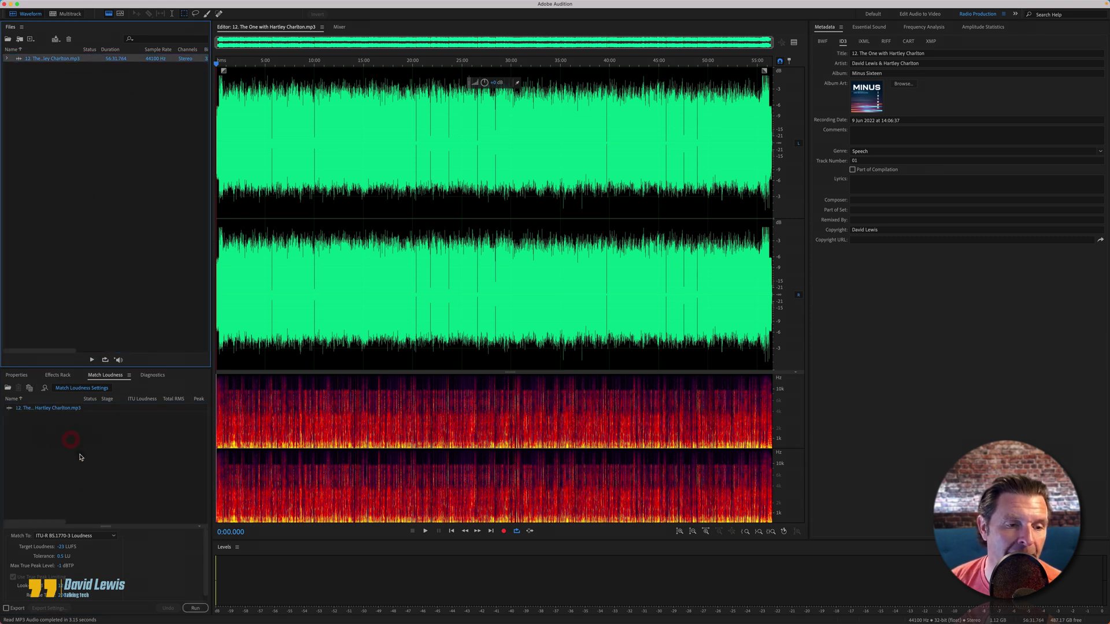
pyautogui.click(64, 547)
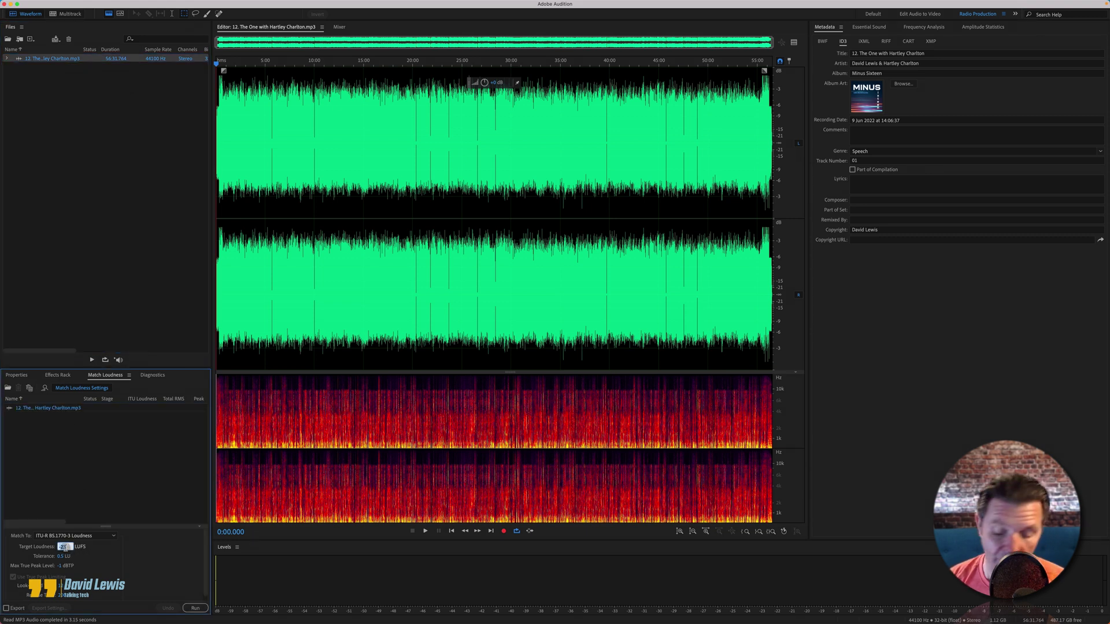
pyautogui.write('-')
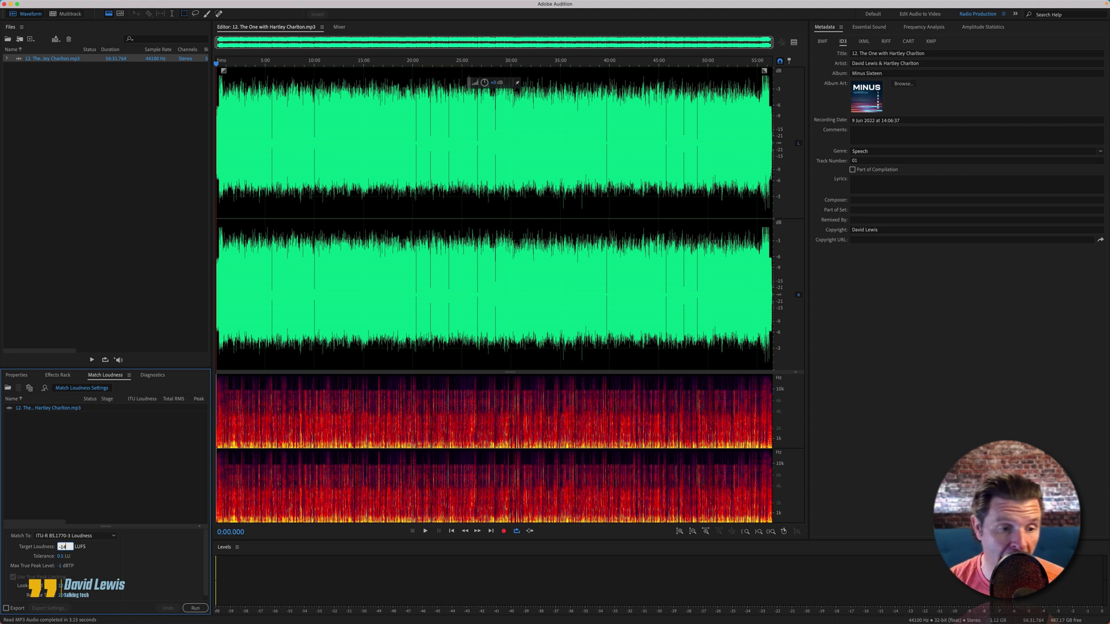
pyautogui.write('14')
pyautogui.press('Return')
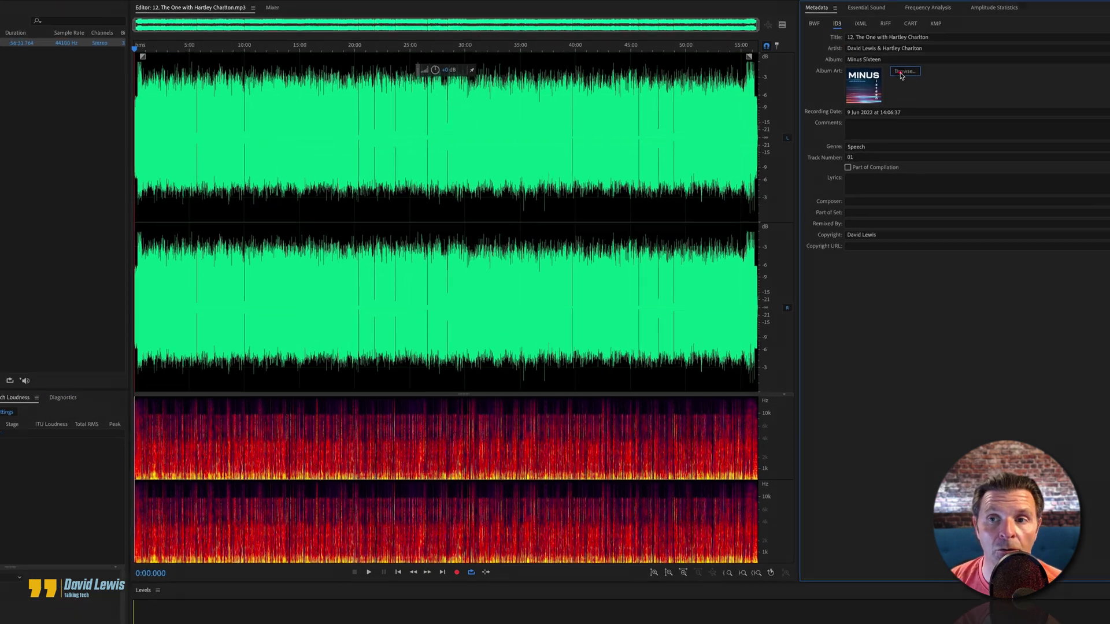
# Step: Look at the album art file chooser without picking an image, and scan the amplitude statistics of the episode MP3
pyautogui.click(902, 84)
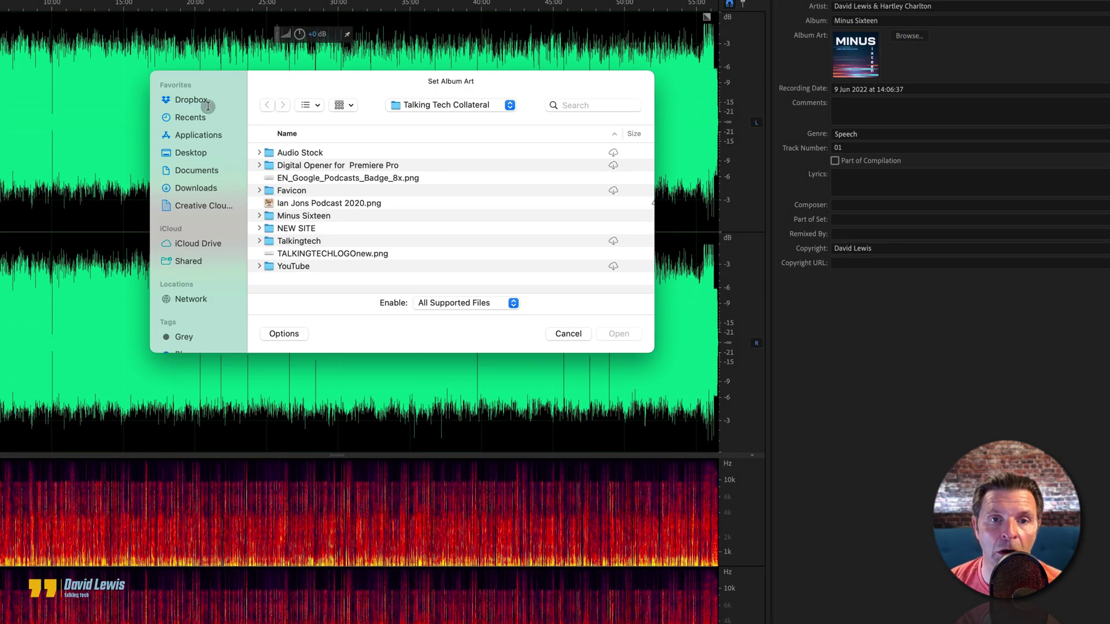
pyautogui.click(569, 333)
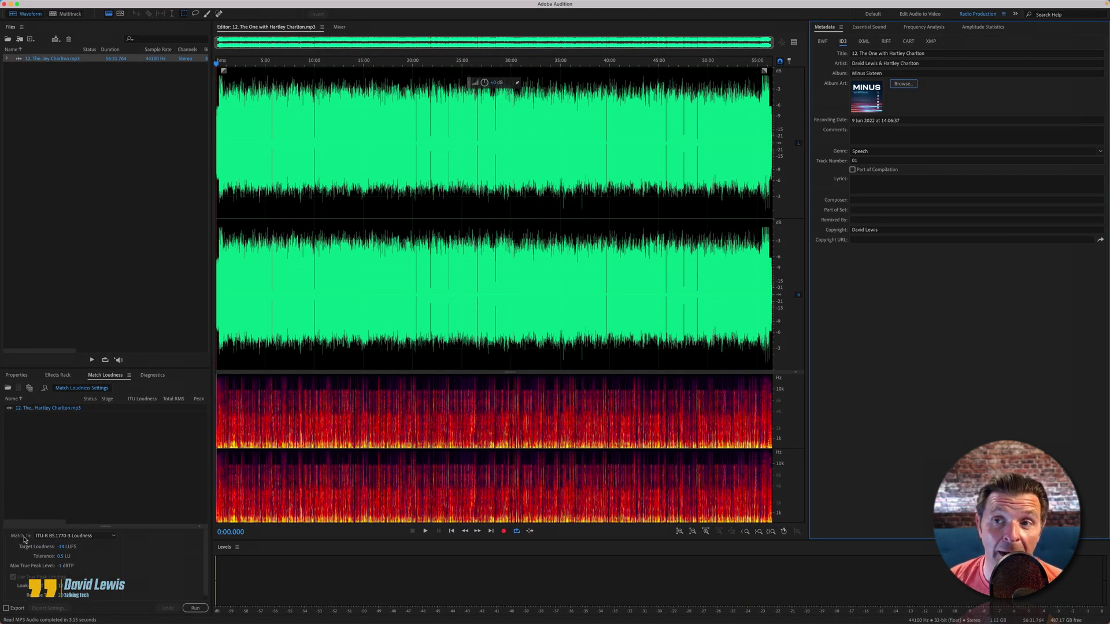
pyautogui.click(988, 28)
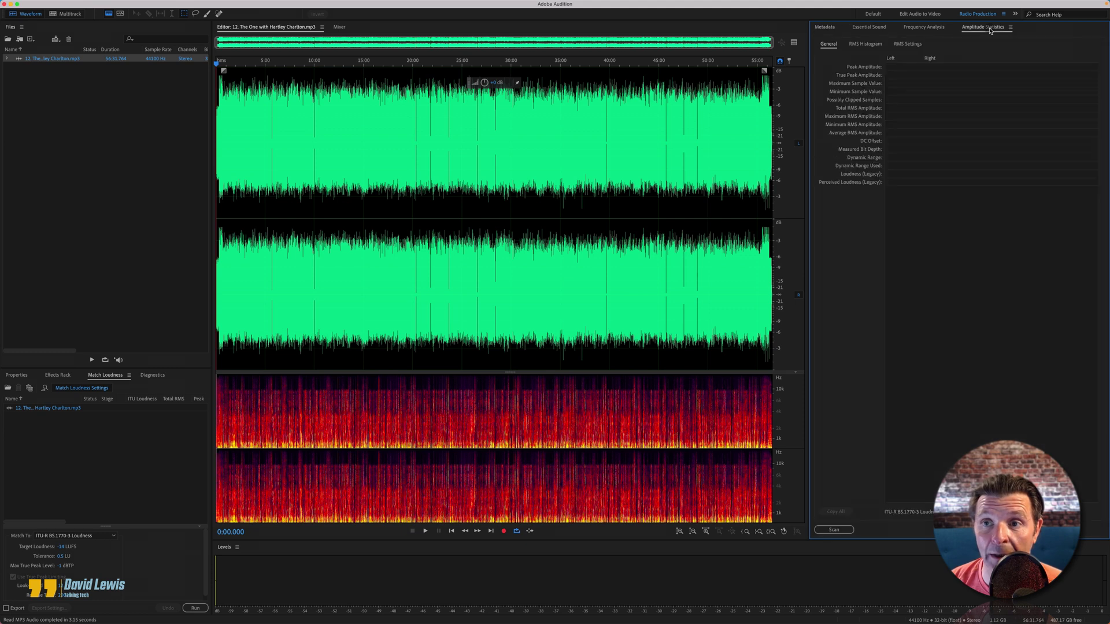
pyautogui.click(838, 531)
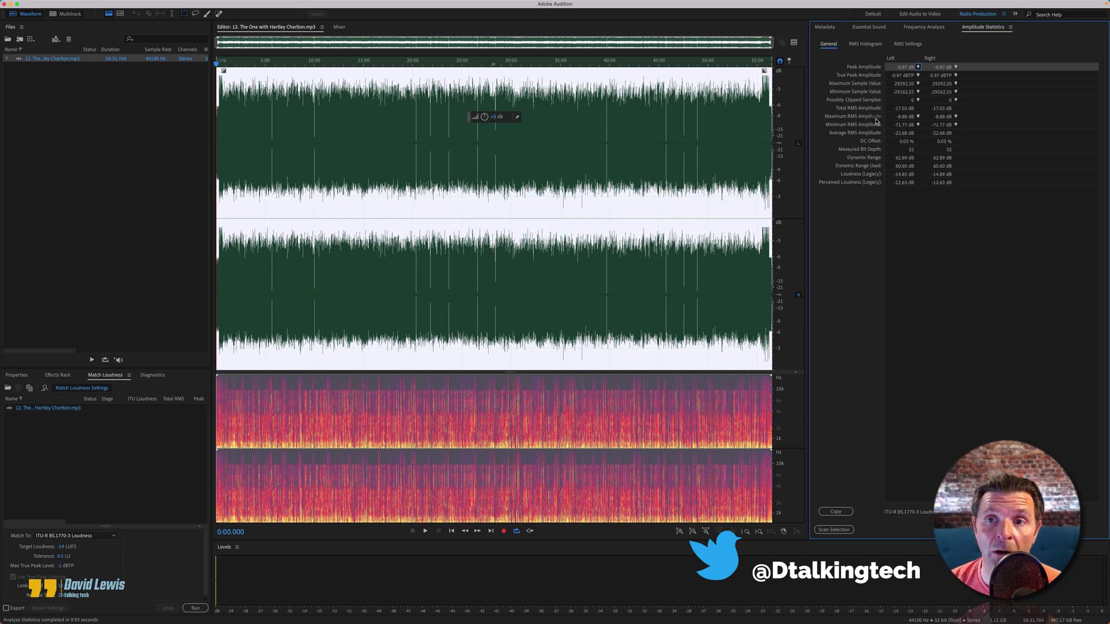
pyautogui.click(825, 28)
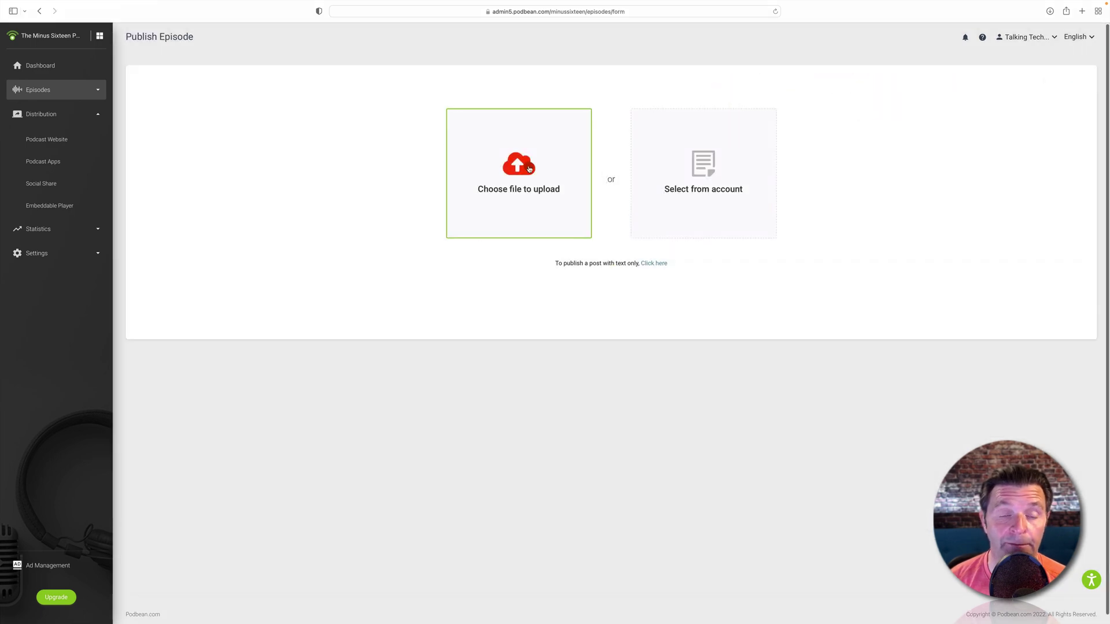
# Step: Switch to Podbean's Publish Episode page in the browser, upload the episode's MP3 file and accept the adjusted file name
pyautogui.click(531, 169)
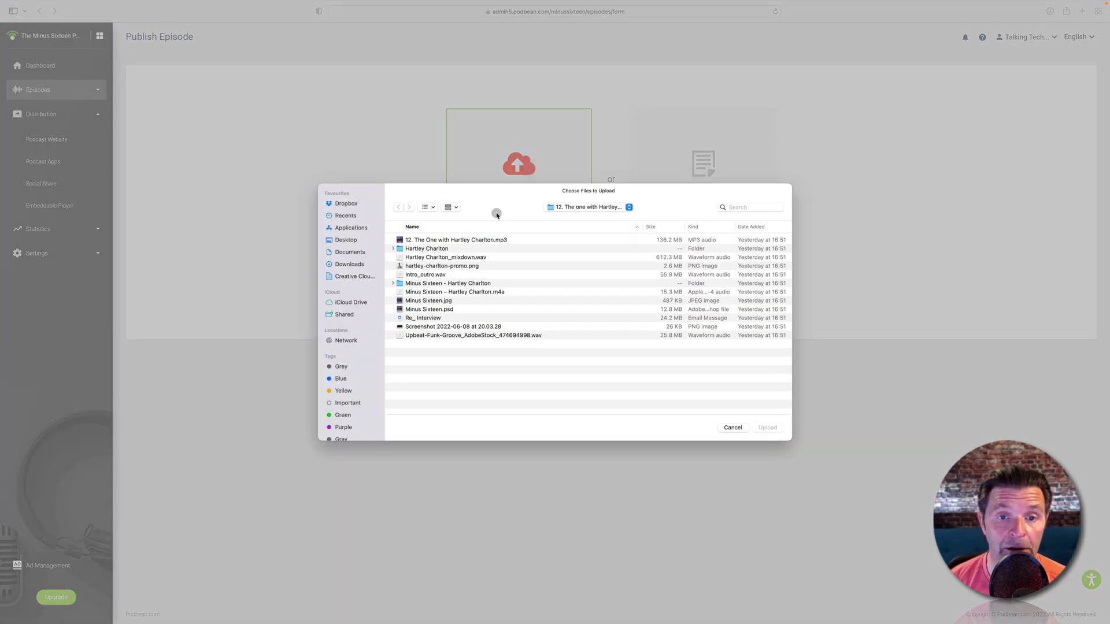
pyautogui.doubleClick(491, 239)
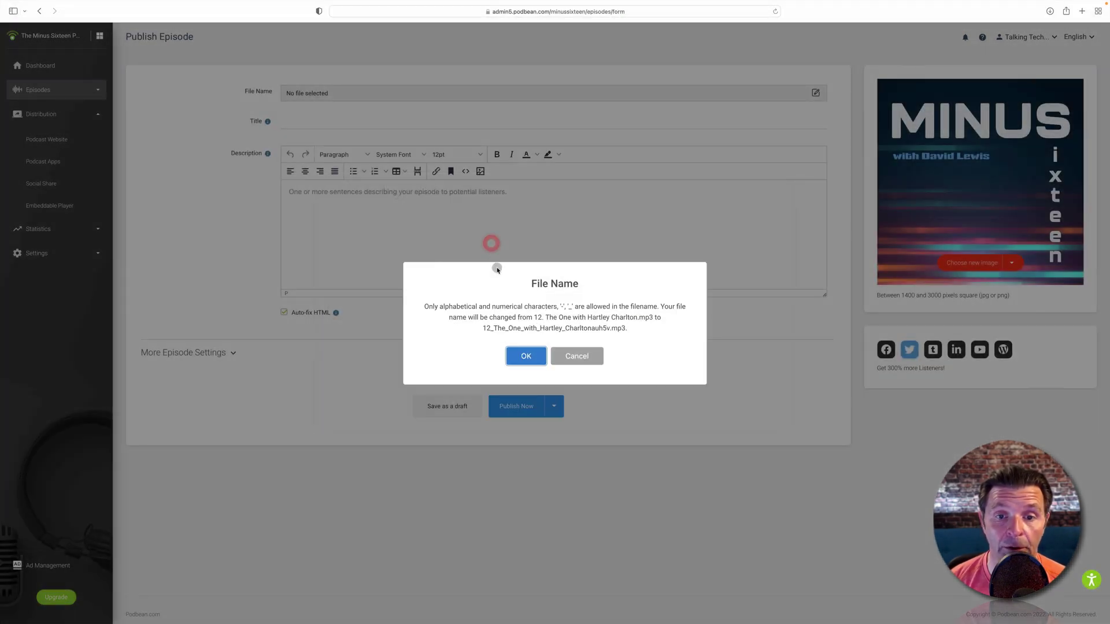
pyautogui.click(526, 355)
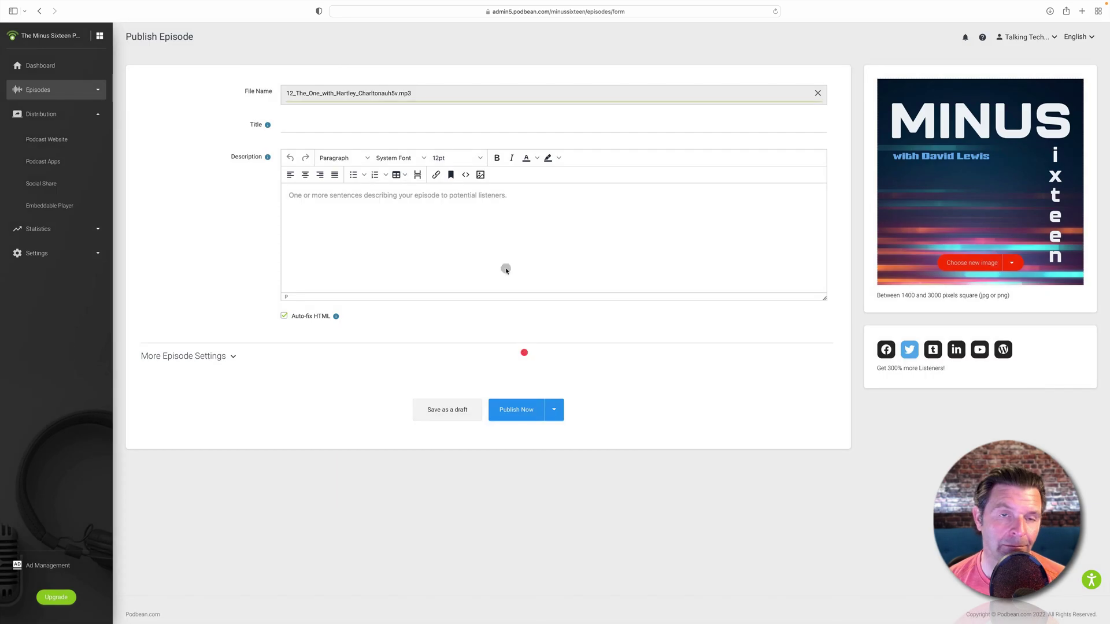
# Step: Try the title and description fields, switch publishing to Schedule Episode, and view the date and time choices without changing them
pyautogui.click(295, 124)
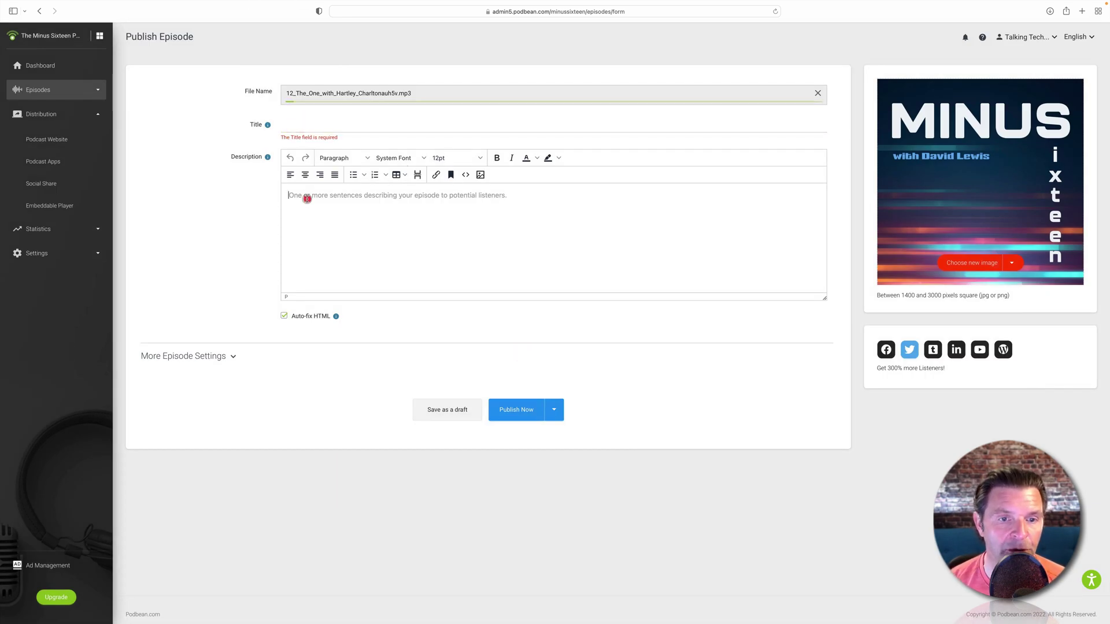
pyautogui.click(555, 413)
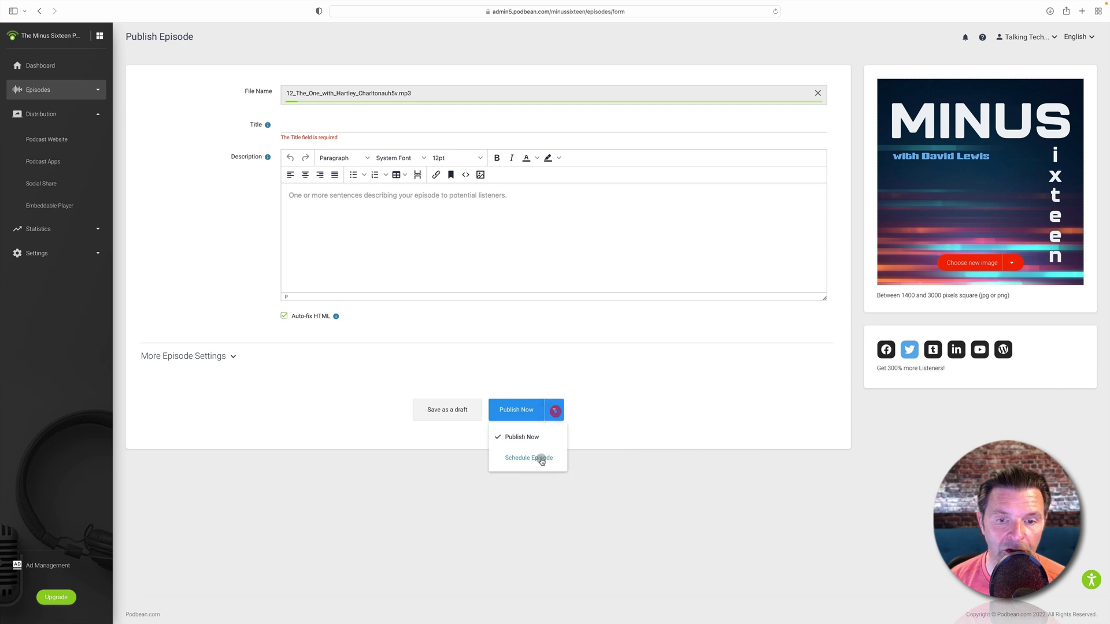
pyautogui.click(540, 456)
pyautogui.click(512, 434)
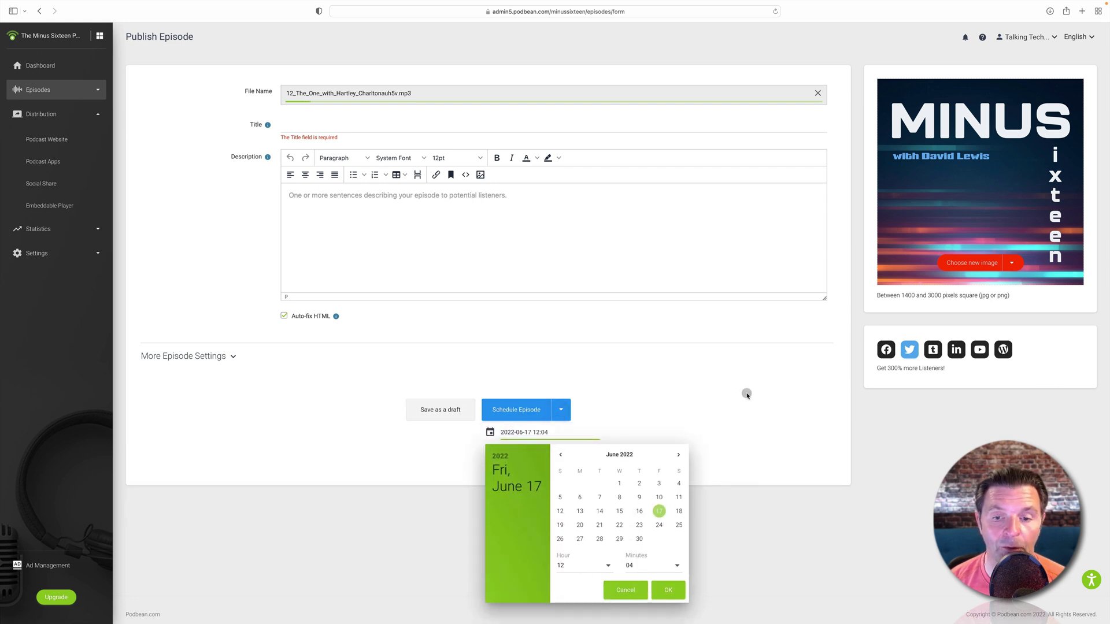
pyautogui.click(639, 591)
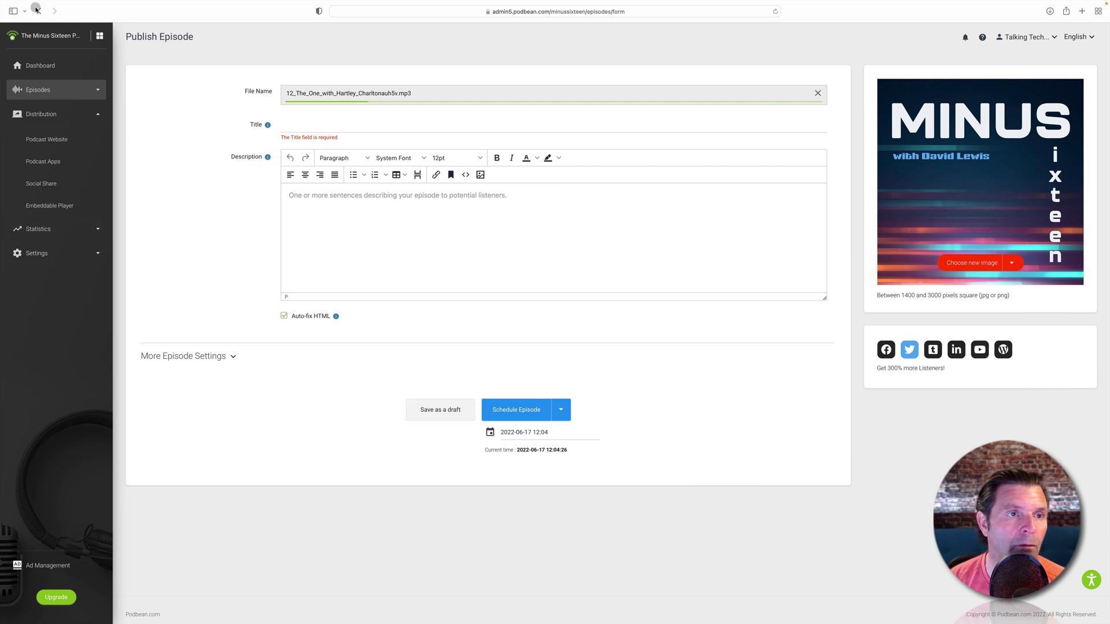
# Step: Leave the episode form without saving and review the podcast apps available for distributing the podcast
pyautogui.click(48, 169)
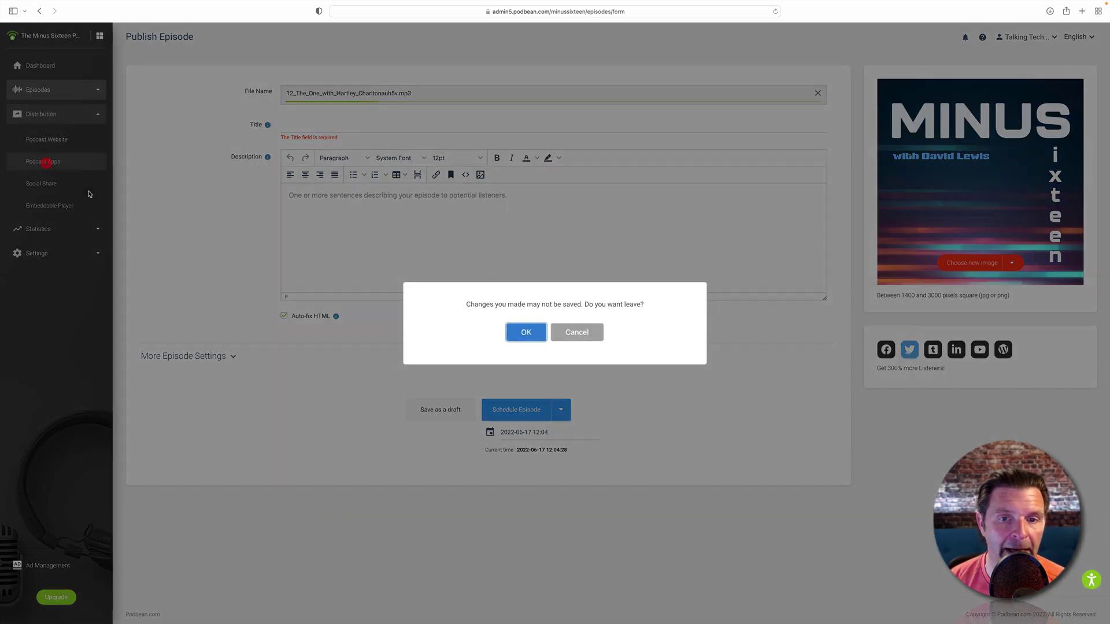
pyautogui.click(543, 333)
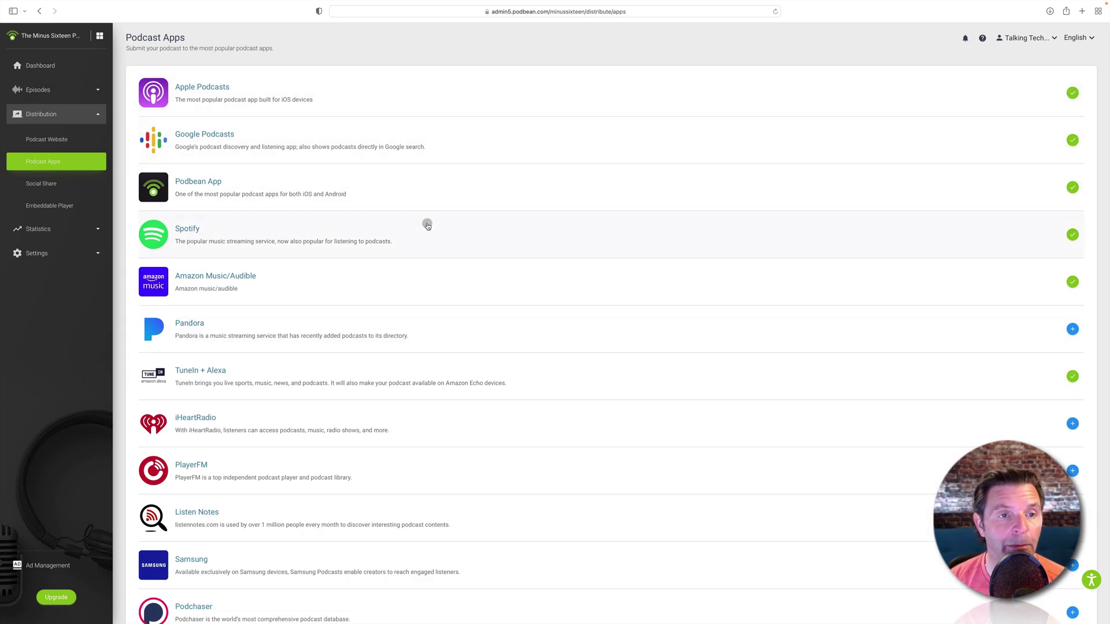
pyautogui.scroll(-1, 427, 225)
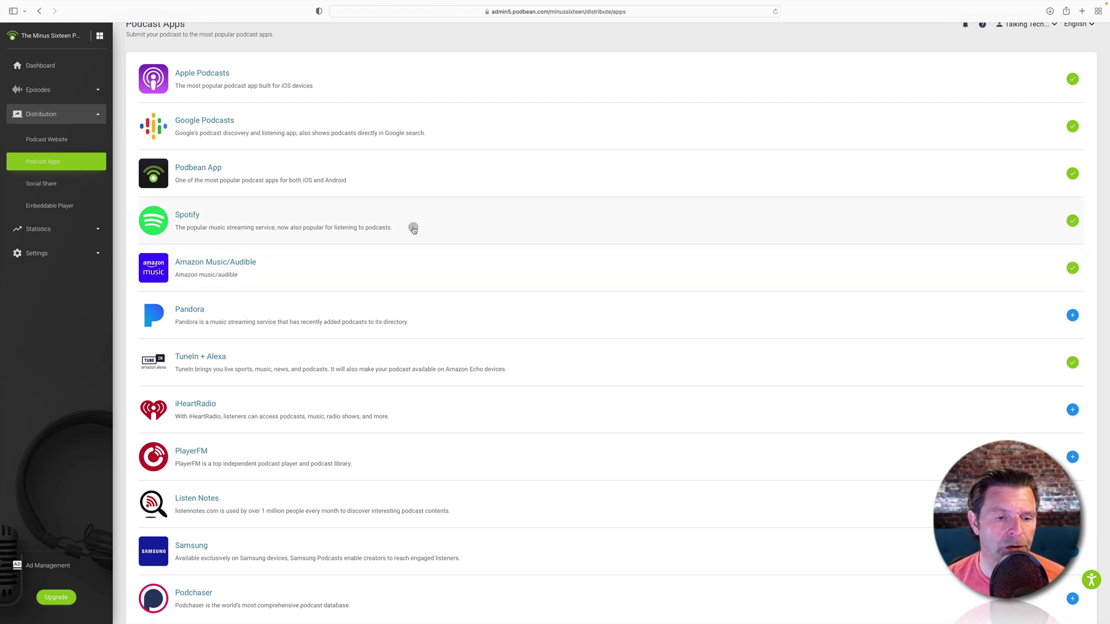
pyautogui.scroll(-1, 398, 379)
pyautogui.scroll(2, 399, 380)
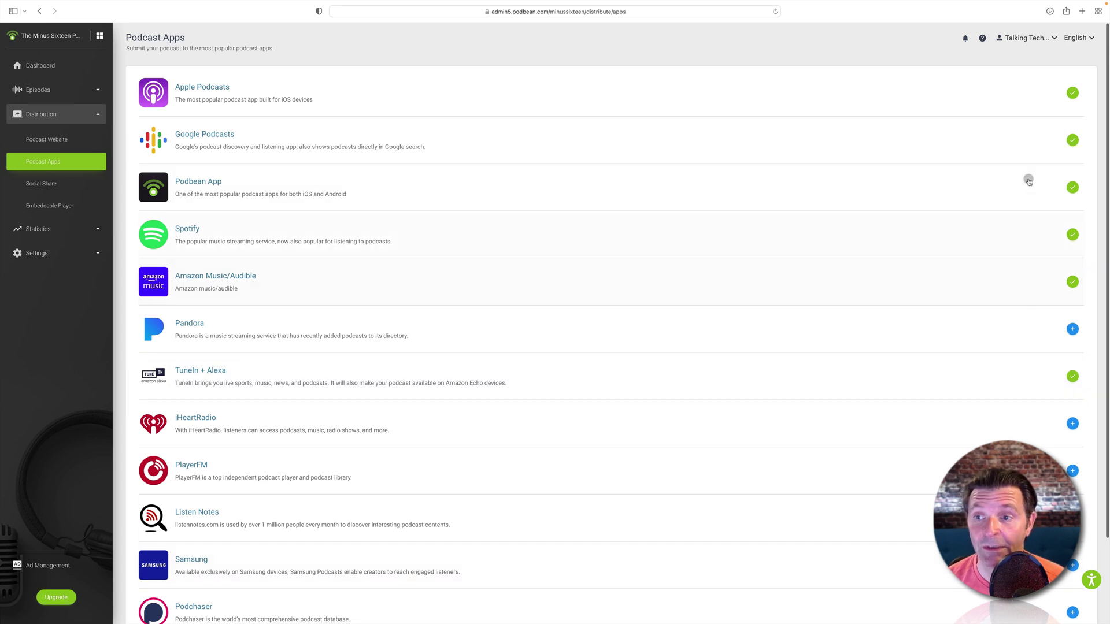